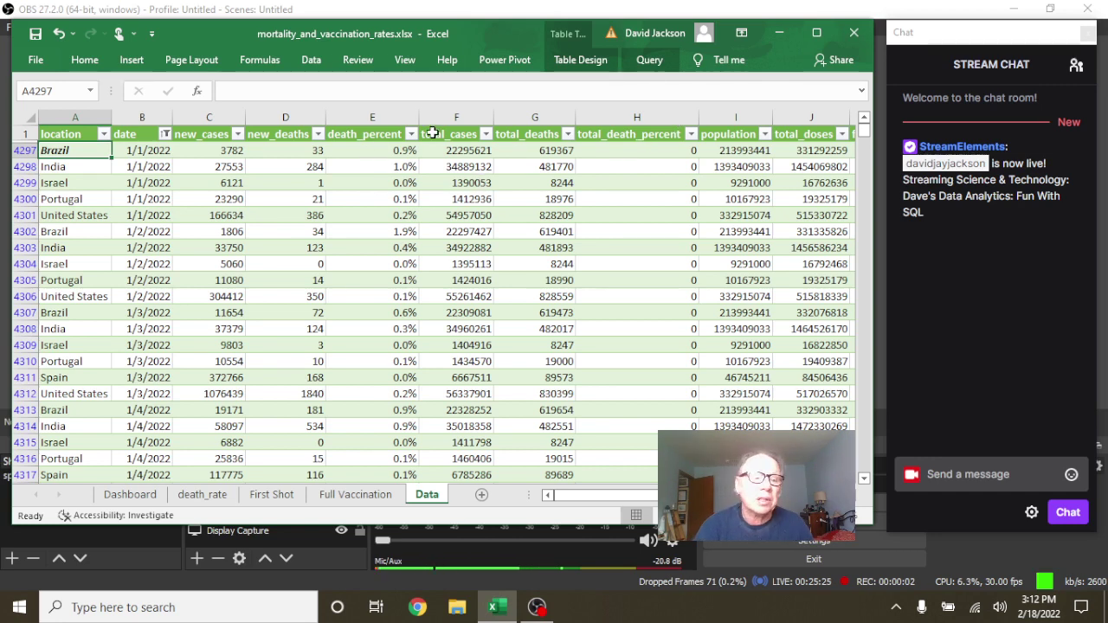
Step: Go to the Dashboard sheet and scroll to the top to show the location and date slicers
{"action": "left_click", "coordinate": [130, 494]}
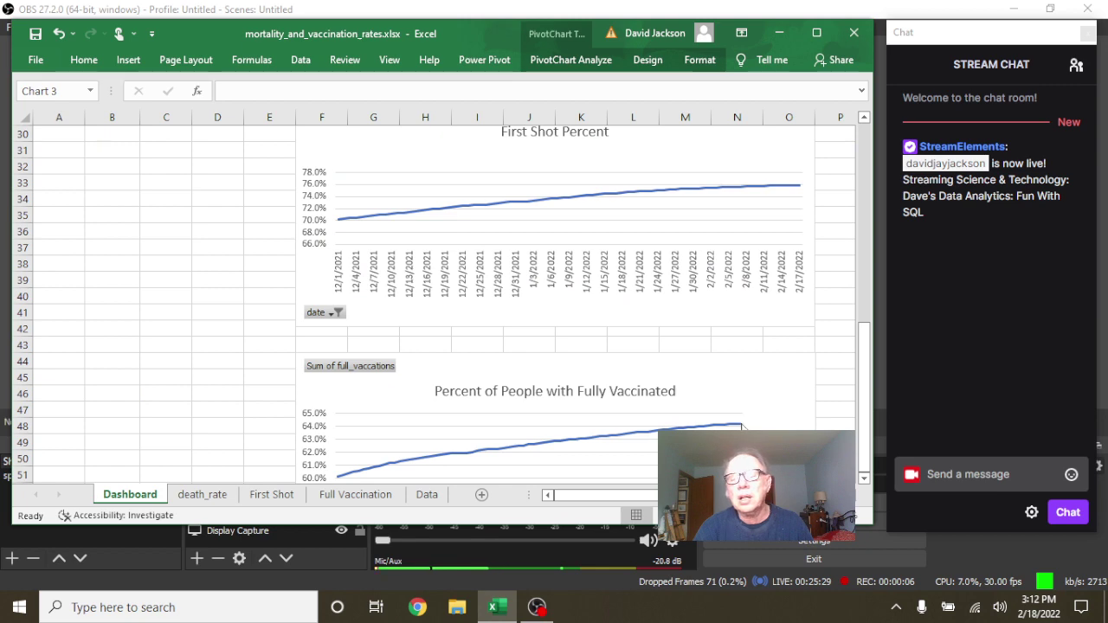
{"action": "mouse_move", "coordinate": [741, 427]}
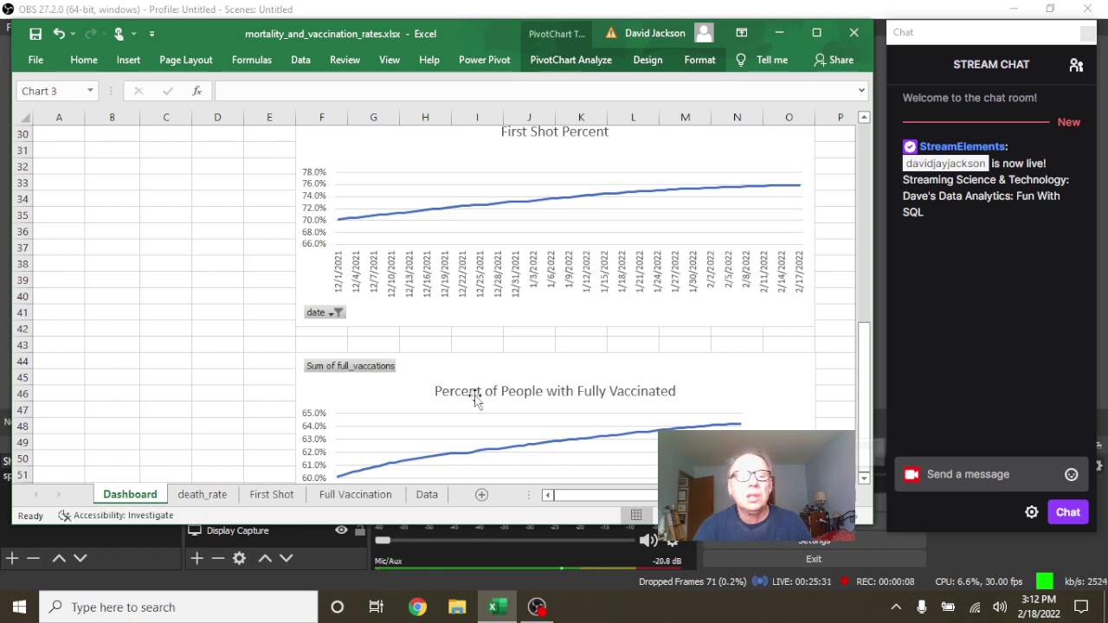
{"action": "scroll", "coordinate": [166, 299], "scroll_direction": "up", "scroll_amount": 5}
{"action": "scroll", "coordinate": [167, 299], "scroll_direction": "up", "scroll_amount": 5}
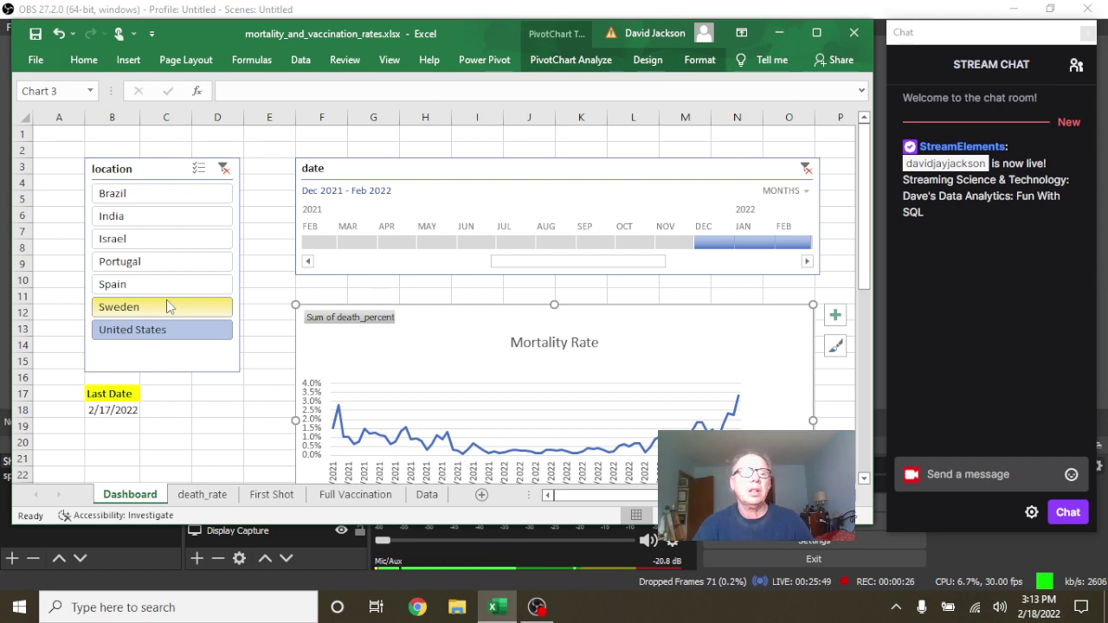
{"action": "left_click", "coordinate": [163, 334]}
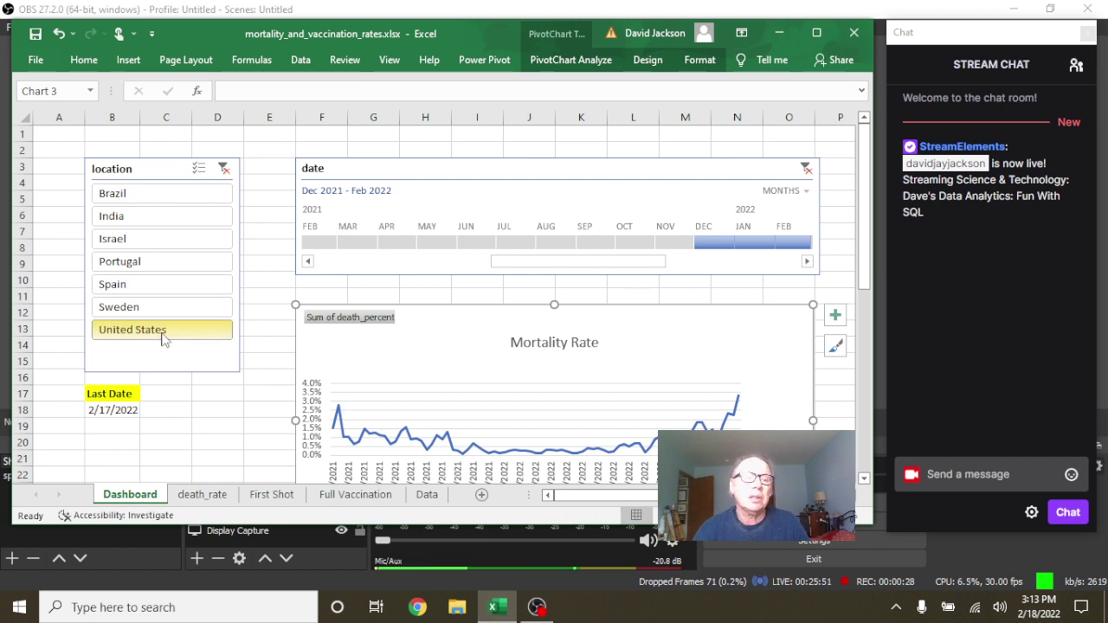
{"action": "left_click", "coordinate": [165, 306]}
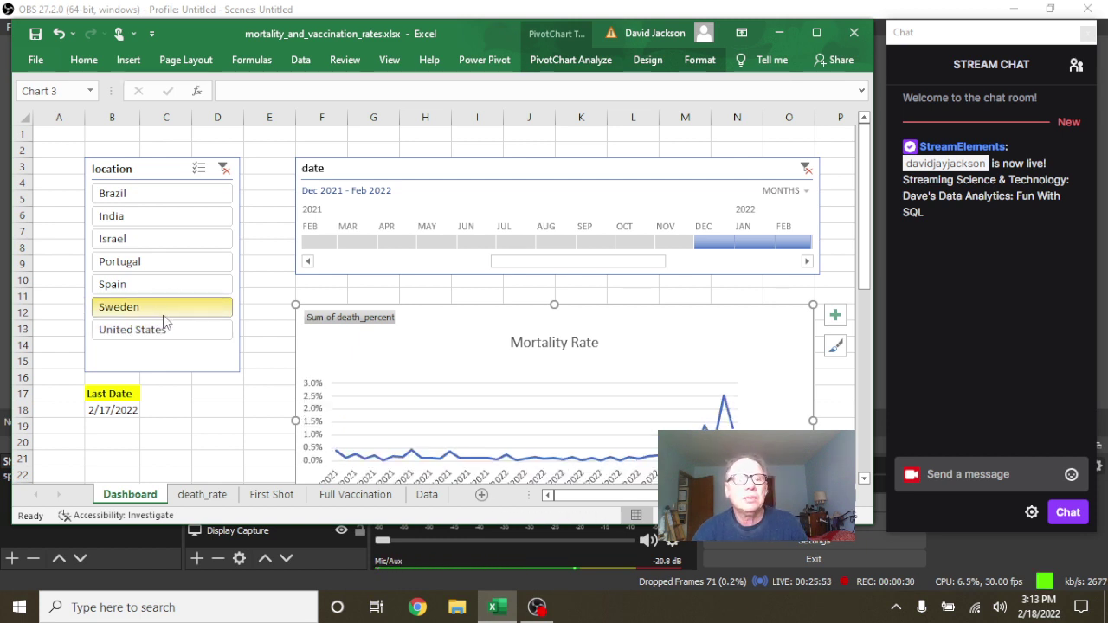
{"action": "left_click", "coordinate": [162, 325]}
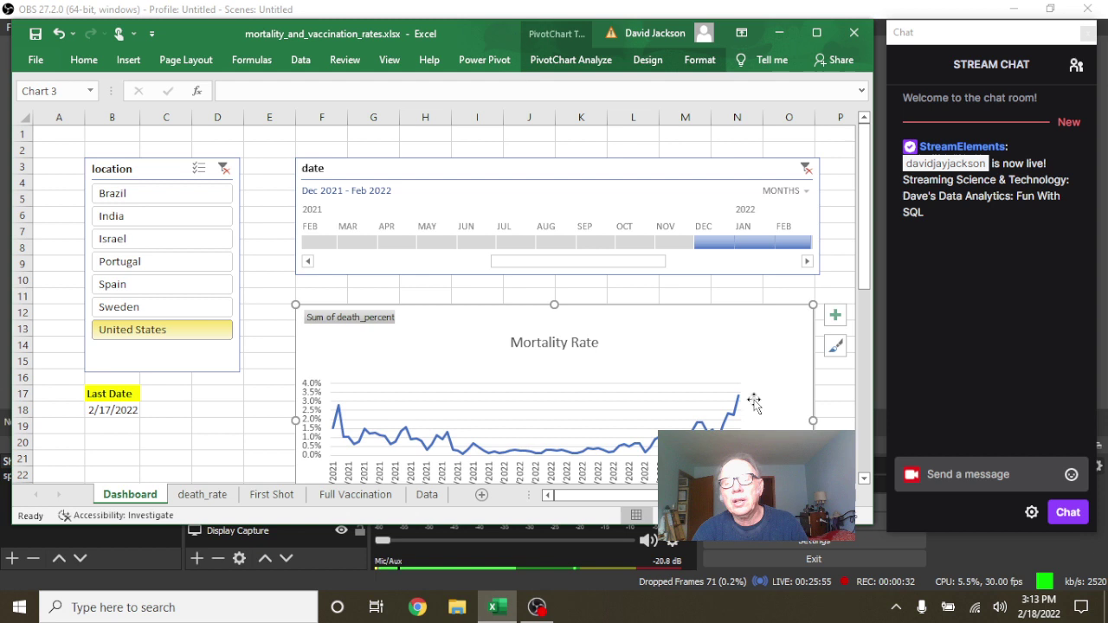
{"action": "mouse_move", "coordinate": [742, 405]}
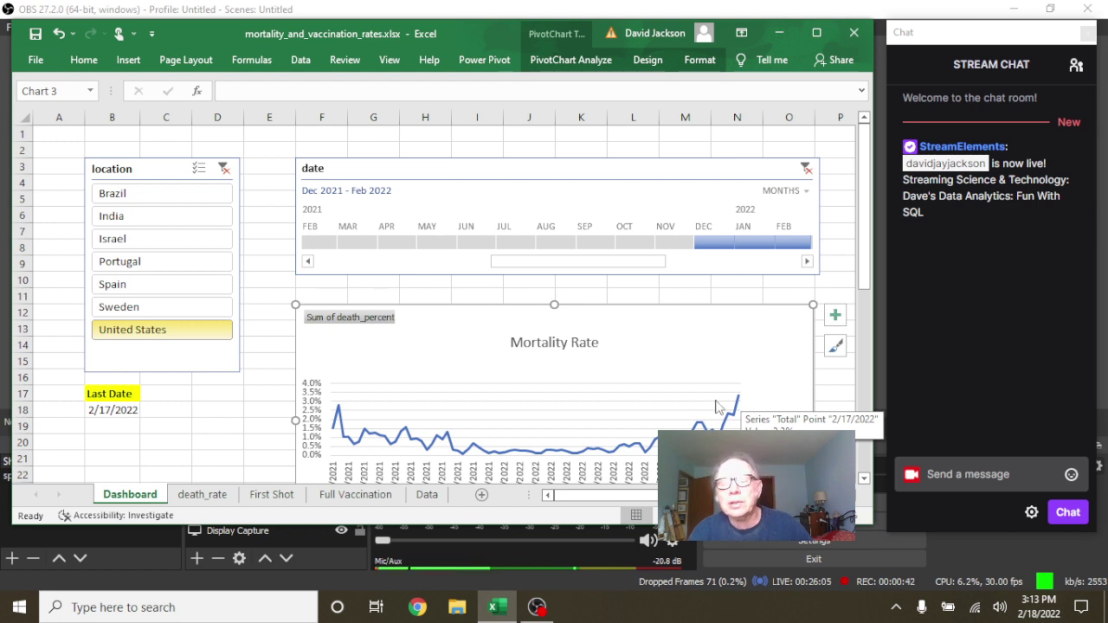
{"action": "scroll", "coordinate": [630, 382], "scroll_direction": "down", "scroll_amount": 1}
{"action": "scroll", "coordinate": [630, 383], "scroll_direction": "down", "scroll_amount": 7}
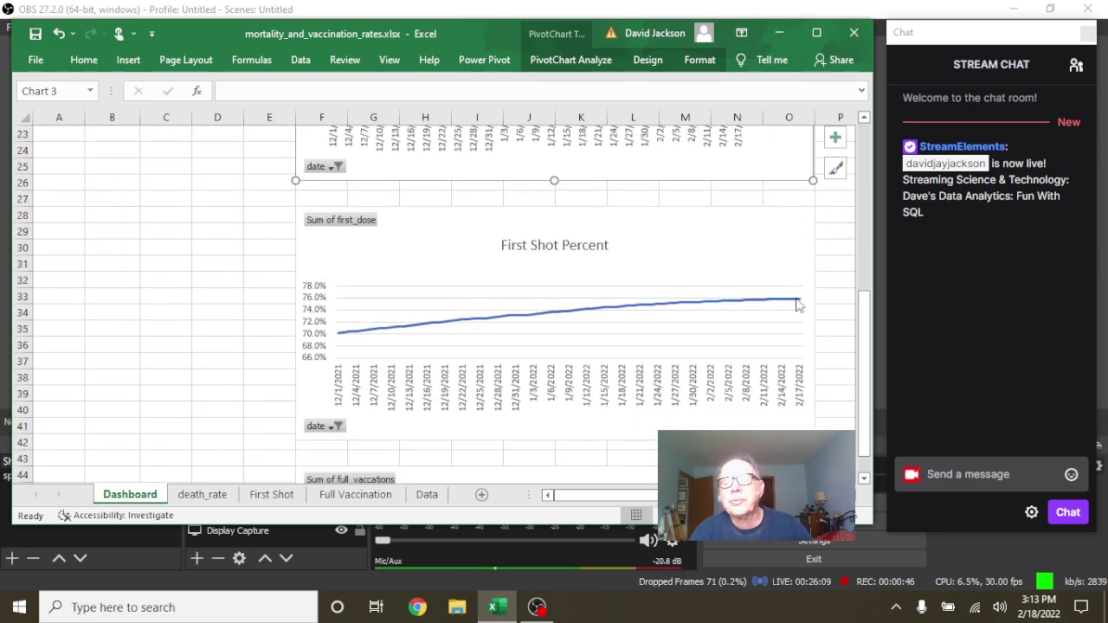
{"action": "mouse_move", "coordinate": [801, 303]}
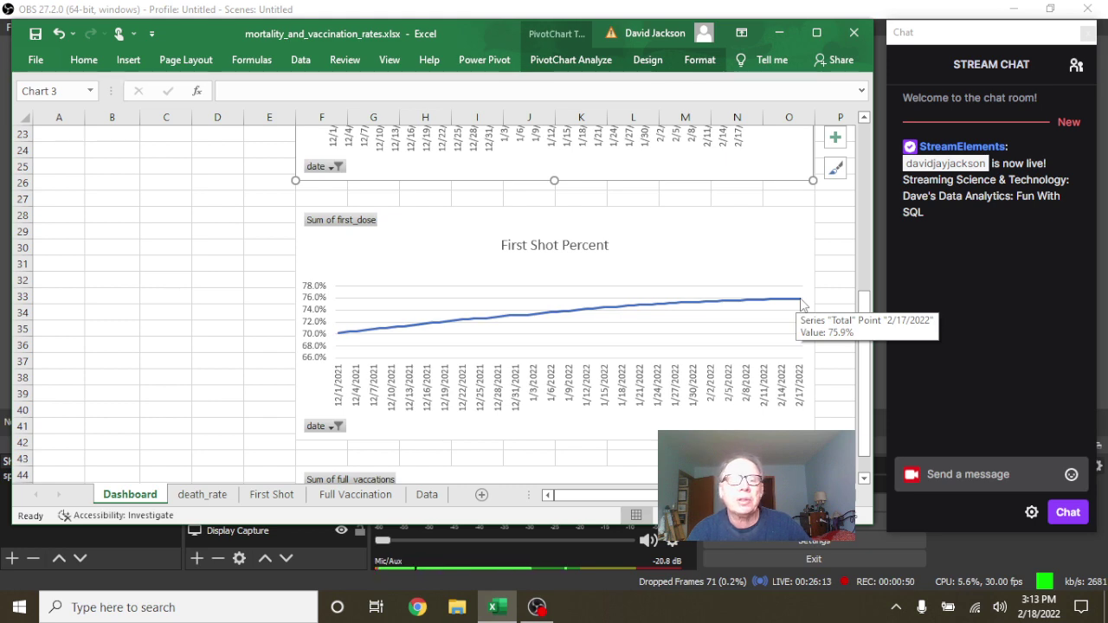
{"action": "scroll", "coordinate": [697, 317], "scroll_direction": "down", "scroll_amount": 3}
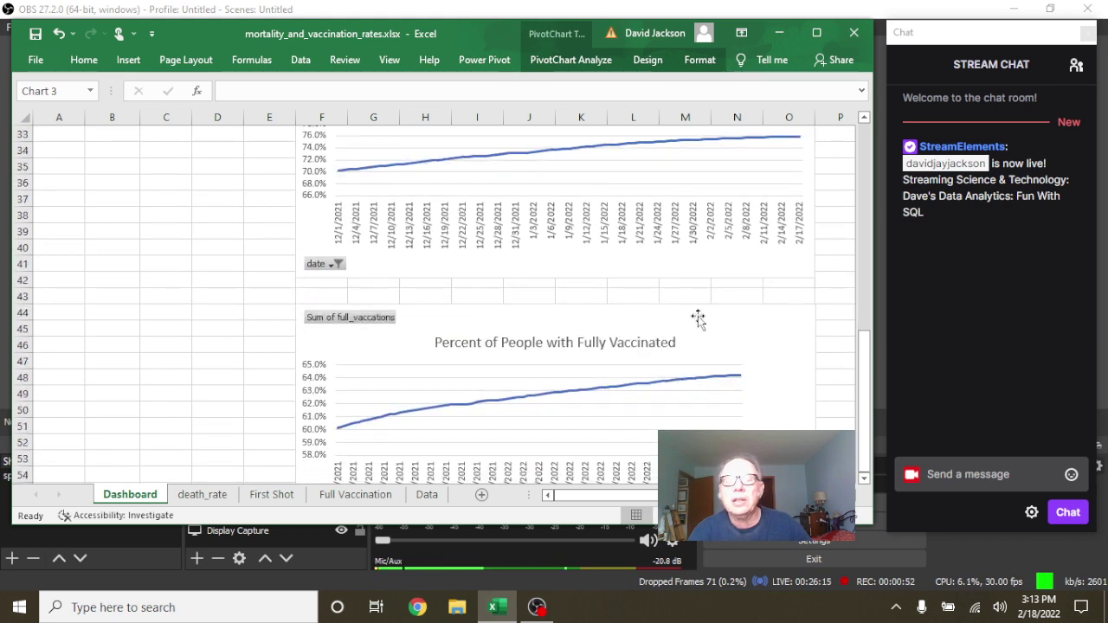
{"action": "mouse_move", "coordinate": [741, 377]}
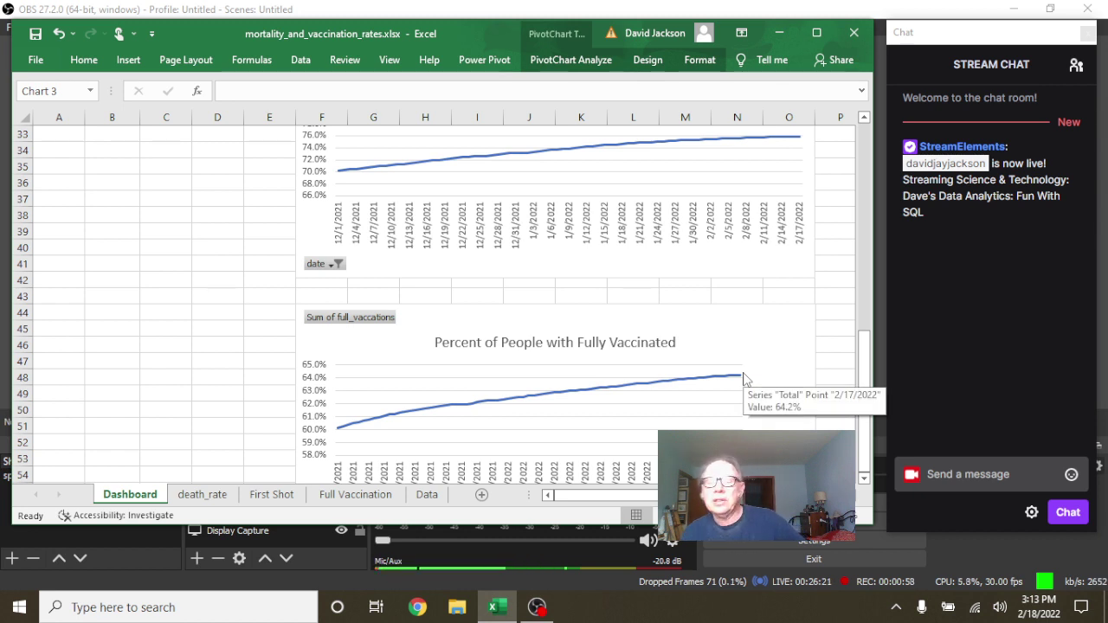
{"action": "scroll", "coordinate": [600, 223], "scroll_direction": "up", "scroll_amount": 2}
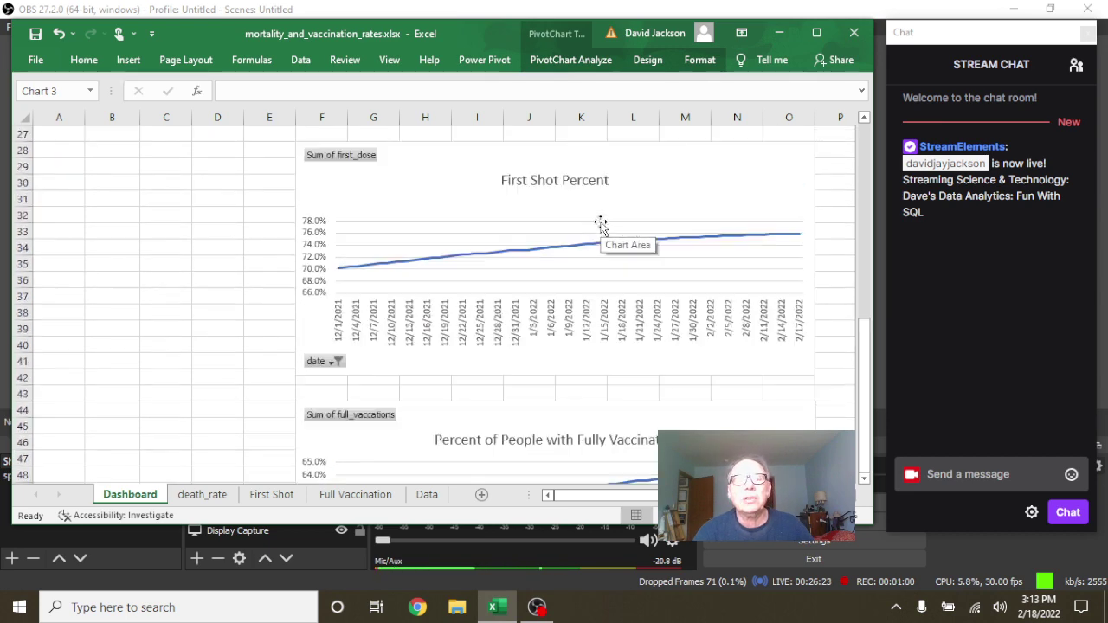
{"action": "scroll", "coordinate": [600, 223], "scroll_direction": "up", "scroll_amount": 9}
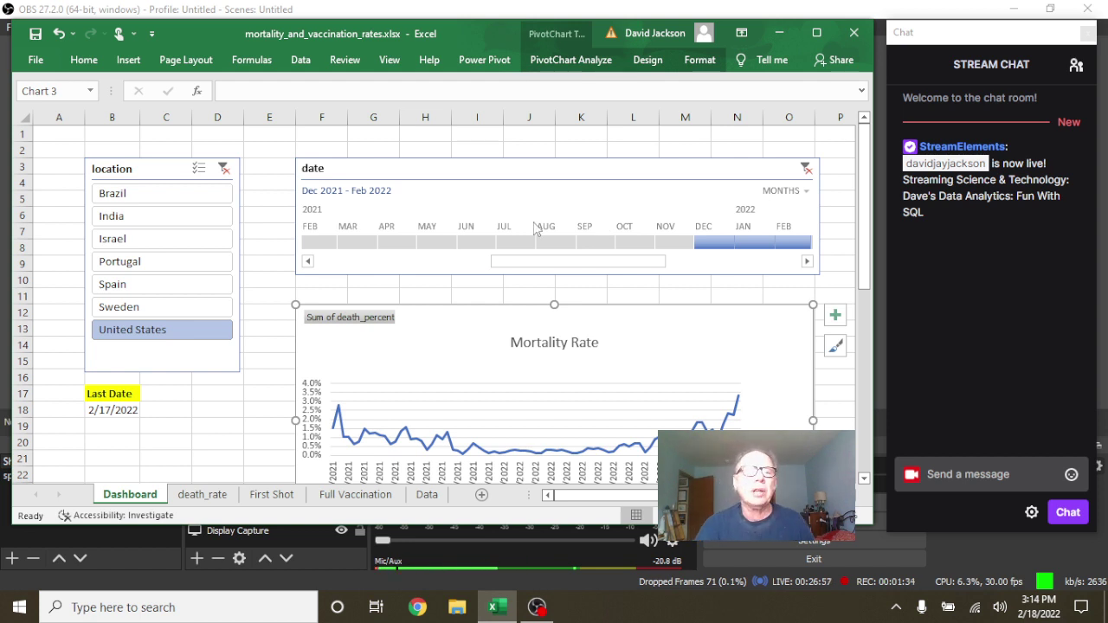
{"action": "scroll", "coordinate": [734, 325], "scroll_direction": "down", "scroll_amount": 1}
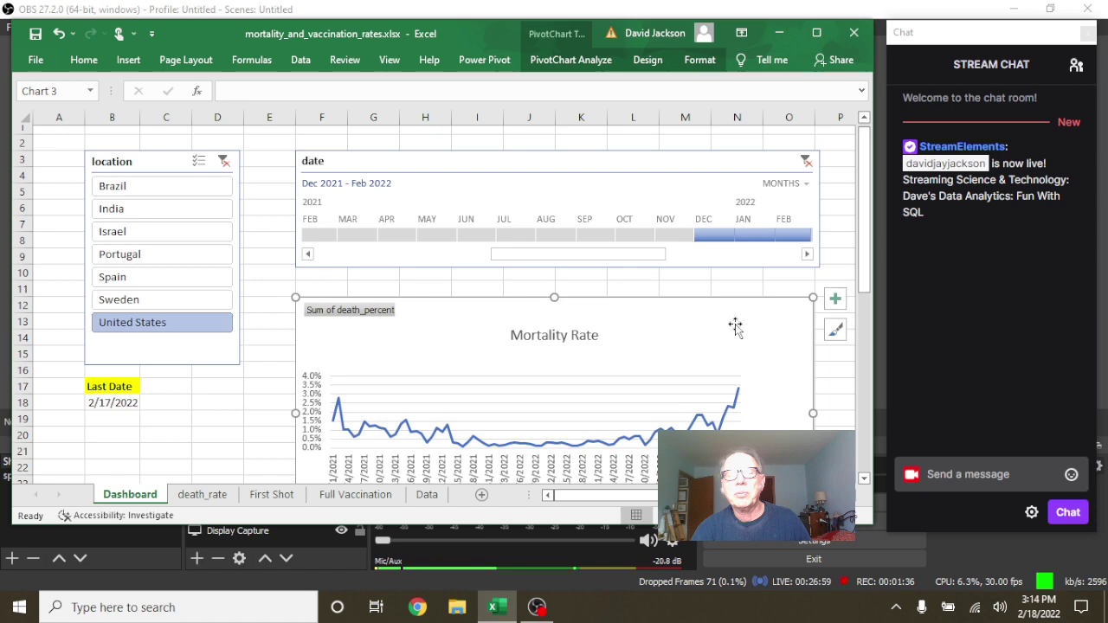
{"action": "mouse_move", "coordinate": [738, 335]}
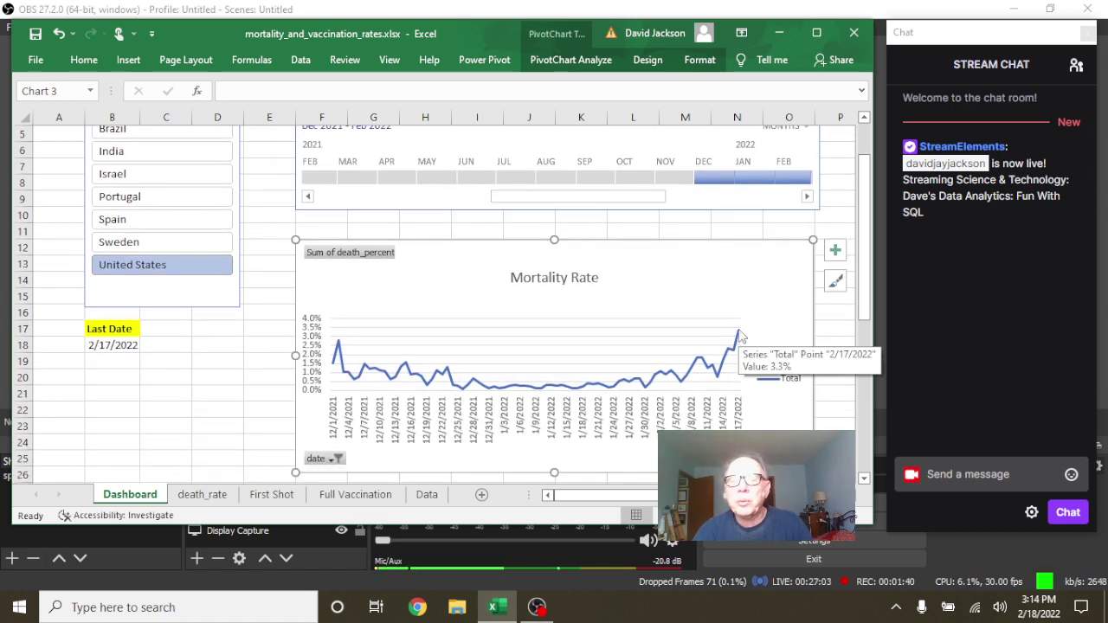
{"action": "scroll", "coordinate": [666, 270], "scroll_direction": "down", "scroll_amount": 6}
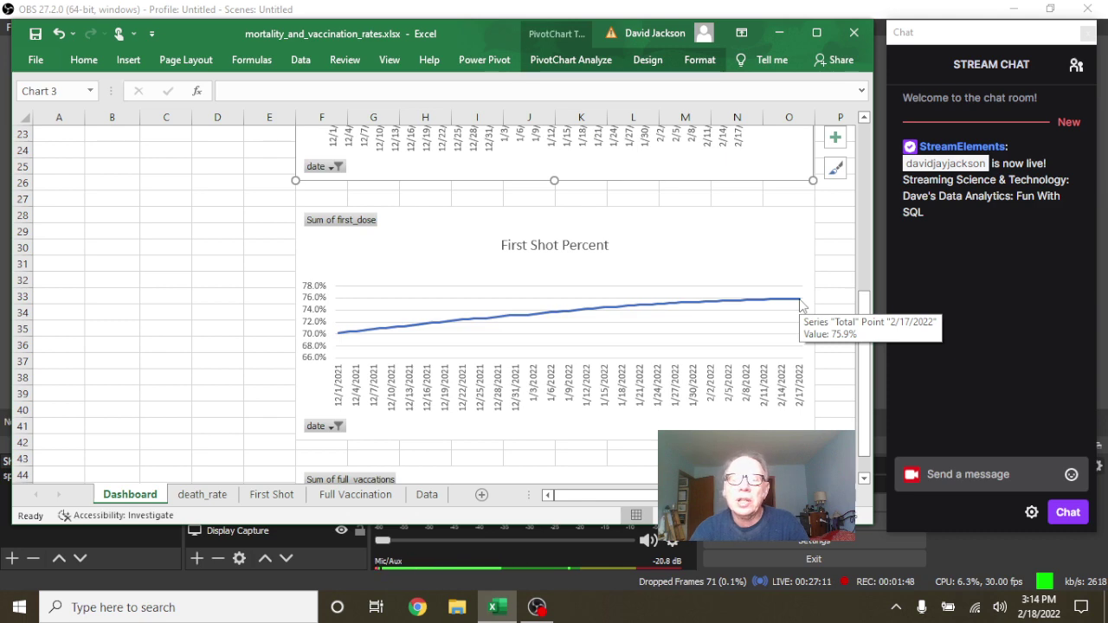
{"action": "scroll", "coordinate": [771, 303], "scroll_direction": "down", "scroll_amount": 3}
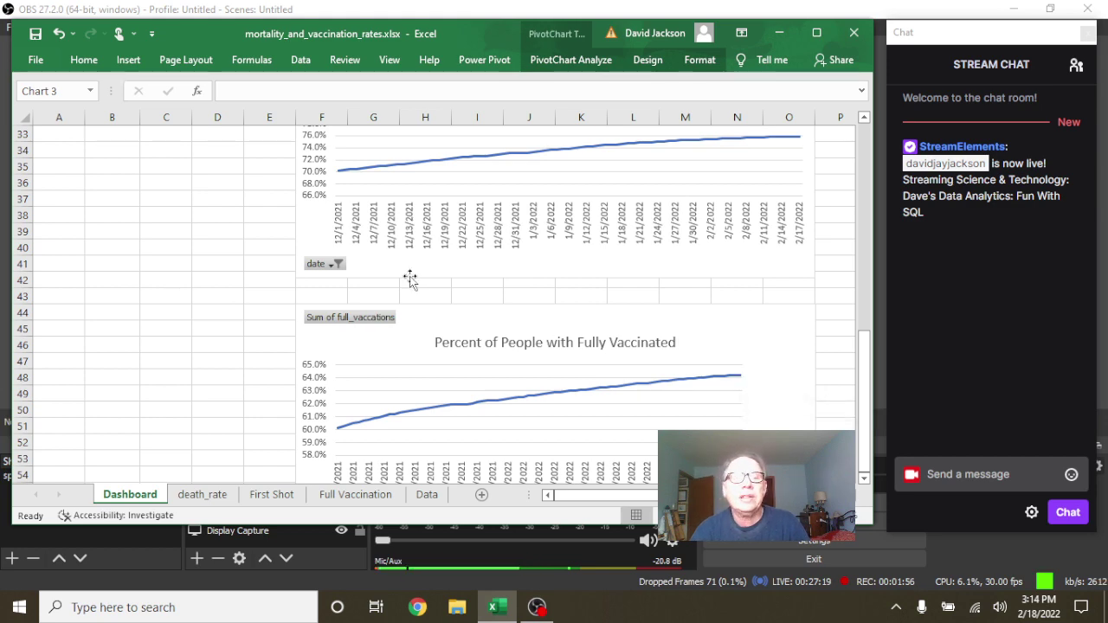
{"action": "scroll", "coordinate": [168, 219], "scroll_direction": "up", "scroll_amount": 7}
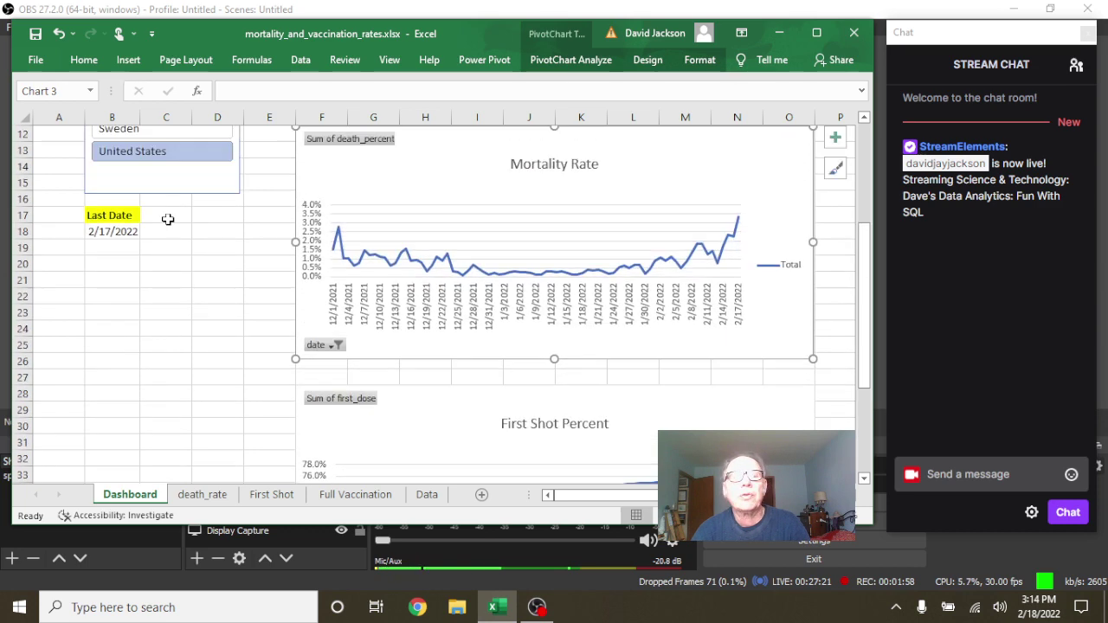
{"action": "scroll", "coordinate": [168, 219], "scroll_direction": "up", "scroll_amount": 1}
Step: Select Sweden in the location slicer and review its charts: First Shot 76.7%, Fully Vaccinated 74.4%
{"action": "left_click", "coordinate": [169, 161]}
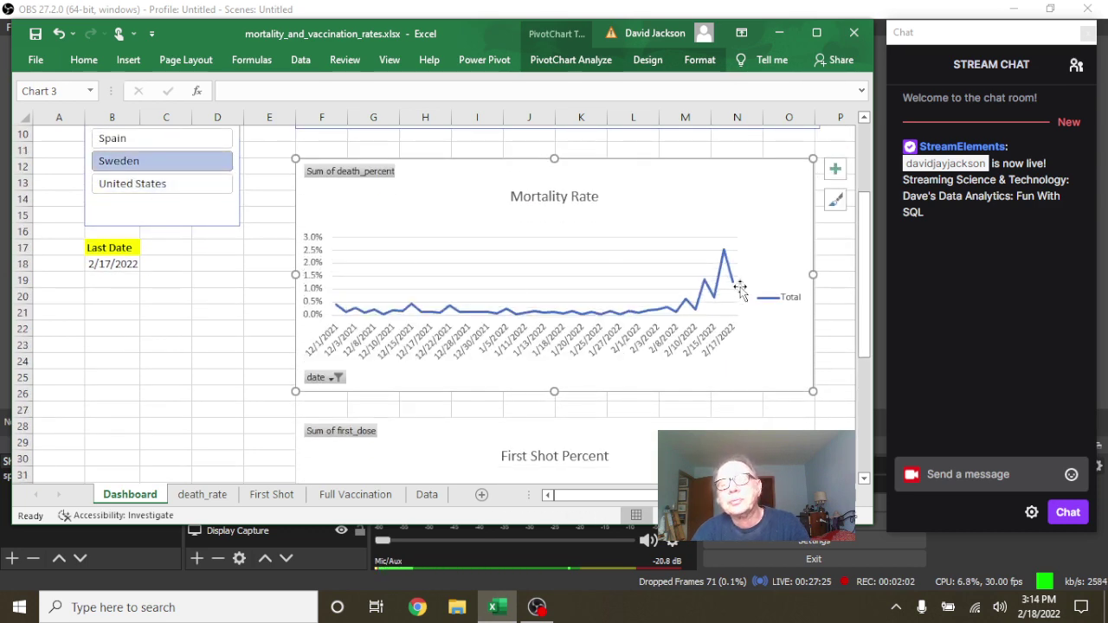
{"action": "mouse_move", "coordinate": [732, 285]}
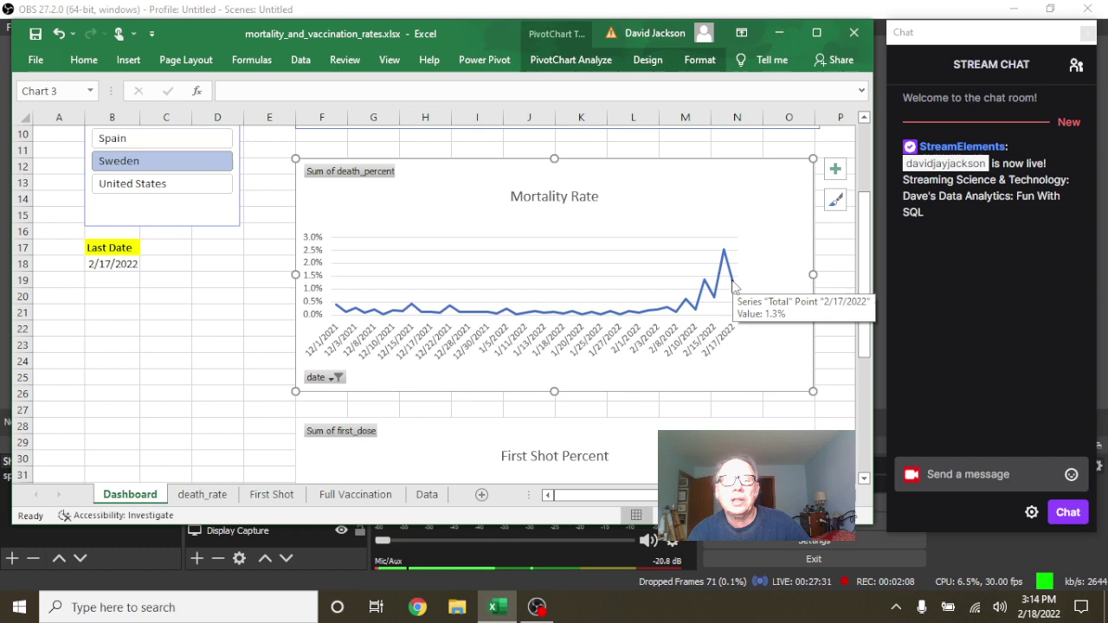
{"action": "scroll", "coordinate": [735, 346], "scroll_direction": "down", "scroll_amount": 3}
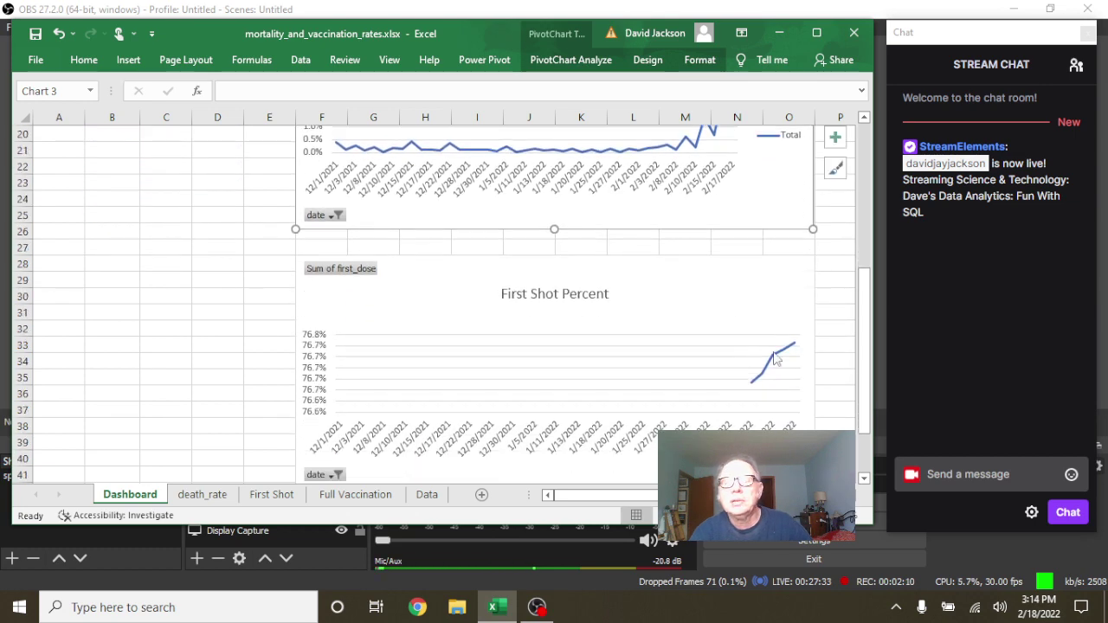
{"action": "mouse_move", "coordinate": [795, 348]}
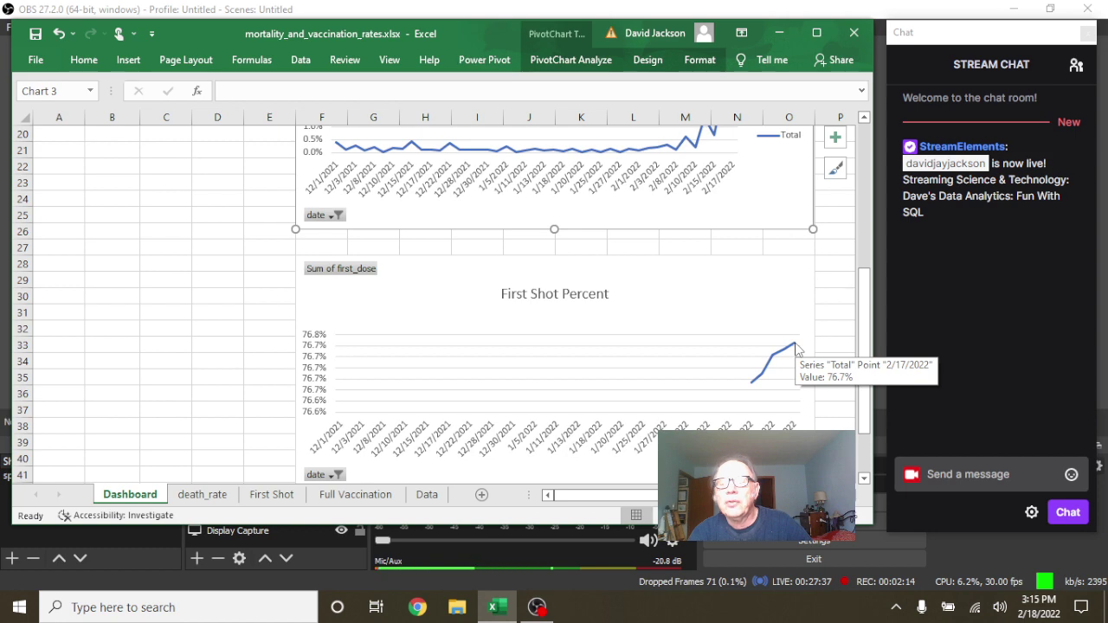
{"action": "scroll", "coordinate": [706, 355], "scroll_direction": "down", "scroll_amount": 2}
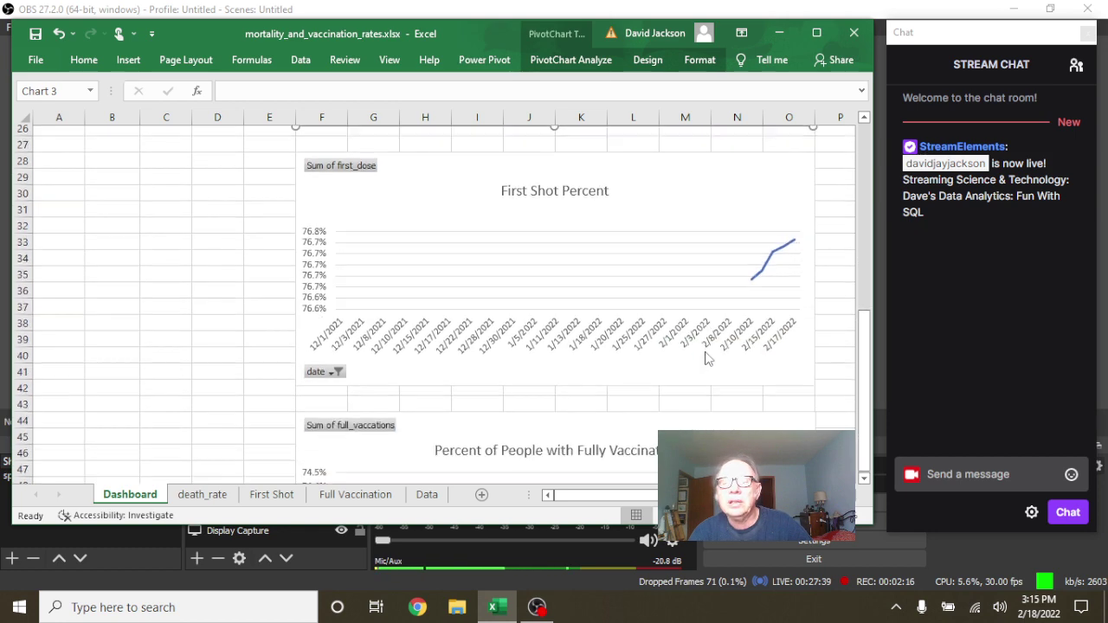
{"action": "scroll", "coordinate": [706, 355], "scroll_direction": "down", "scroll_amount": 4}
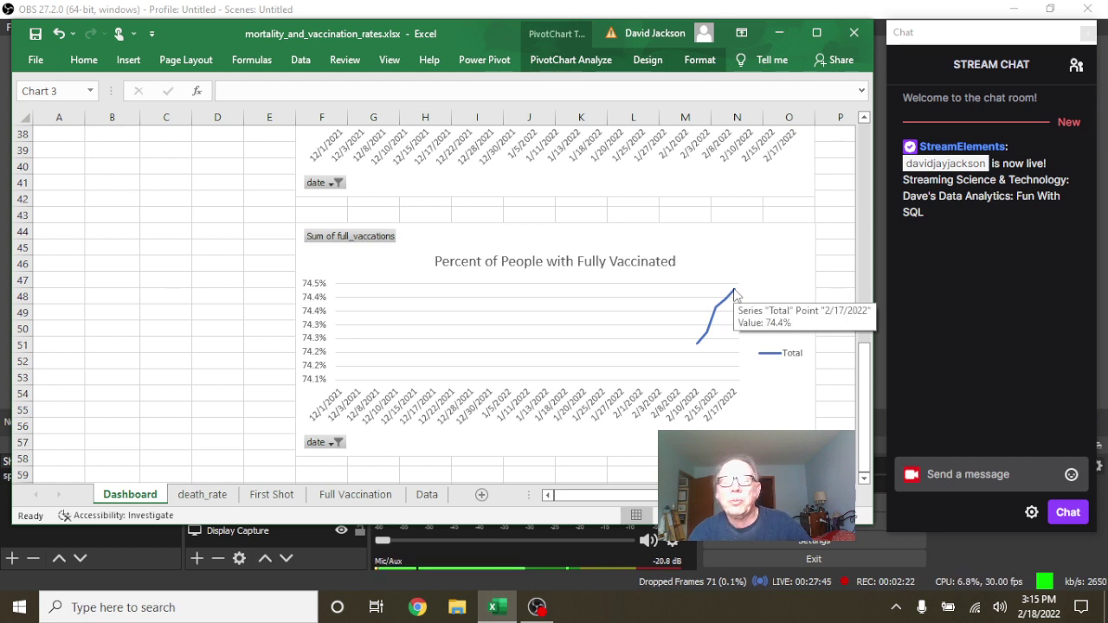
{"action": "scroll", "coordinate": [226, 251], "scroll_direction": "up", "scroll_amount": 4}
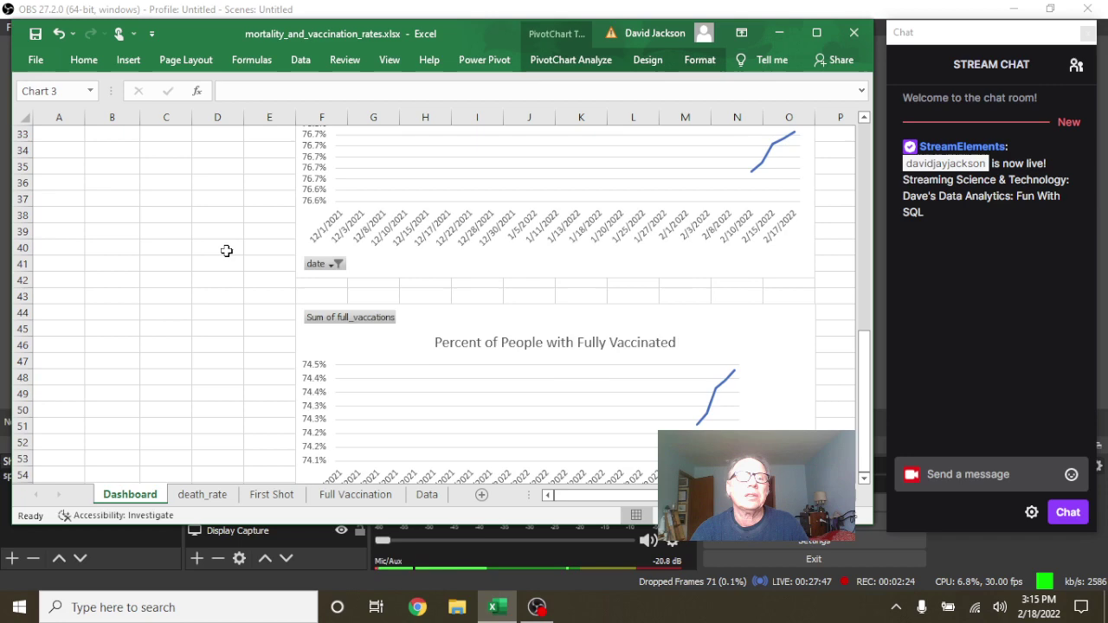
{"action": "scroll", "coordinate": [227, 251], "scroll_direction": "up", "scroll_amount": 5}
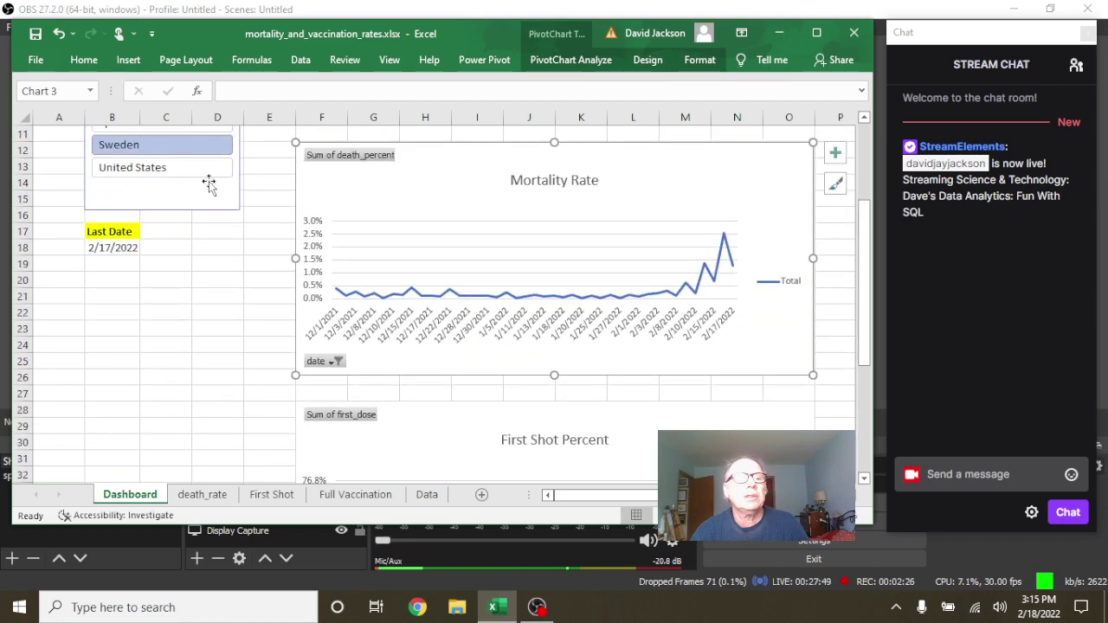
{"action": "scroll", "coordinate": [210, 186], "scroll_direction": "up", "scroll_amount": 2}
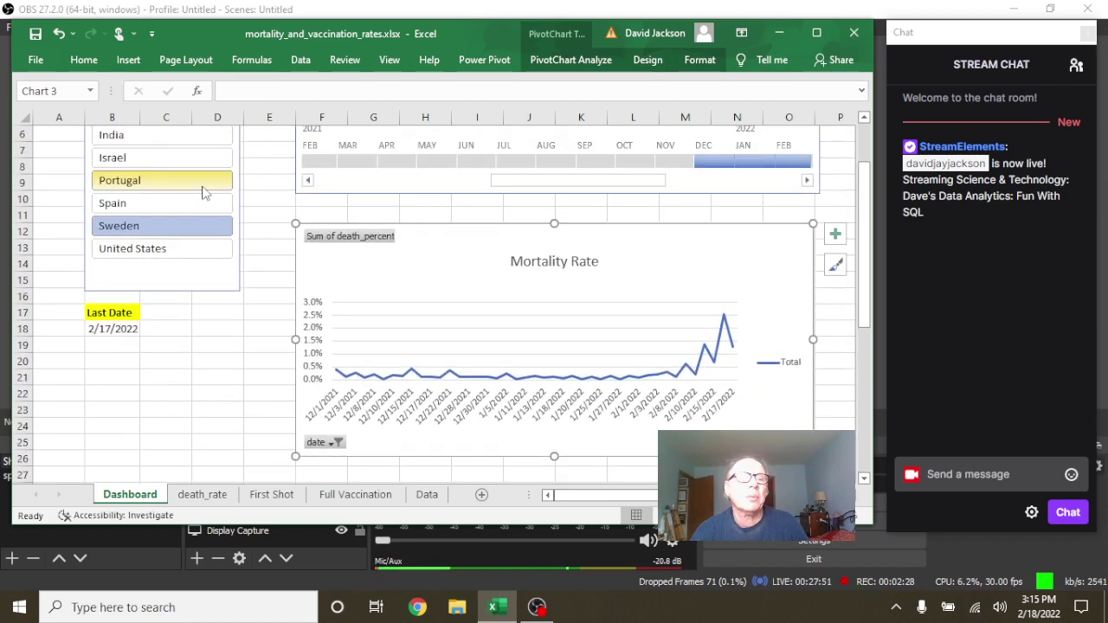
{"action": "left_click", "coordinate": [202, 186]}
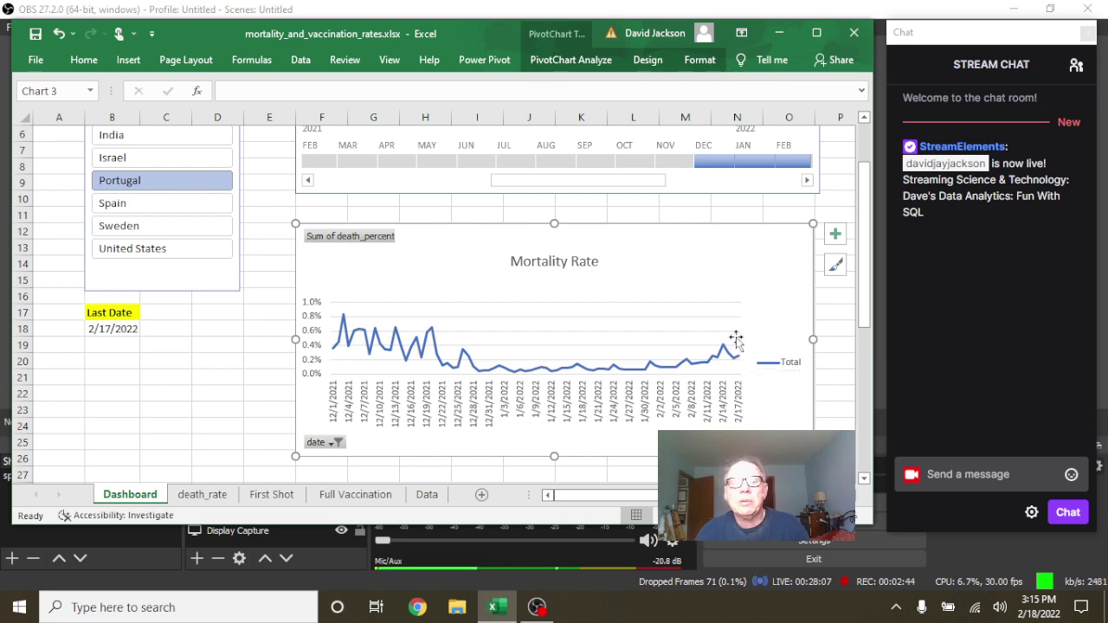
{"action": "scroll", "coordinate": [737, 333], "scroll_direction": "down", "scroll_amount": 2}
{"action": "scroll", "coordinate": [736, 336], "scroll_direction": "down", "scroll_amount": 4}
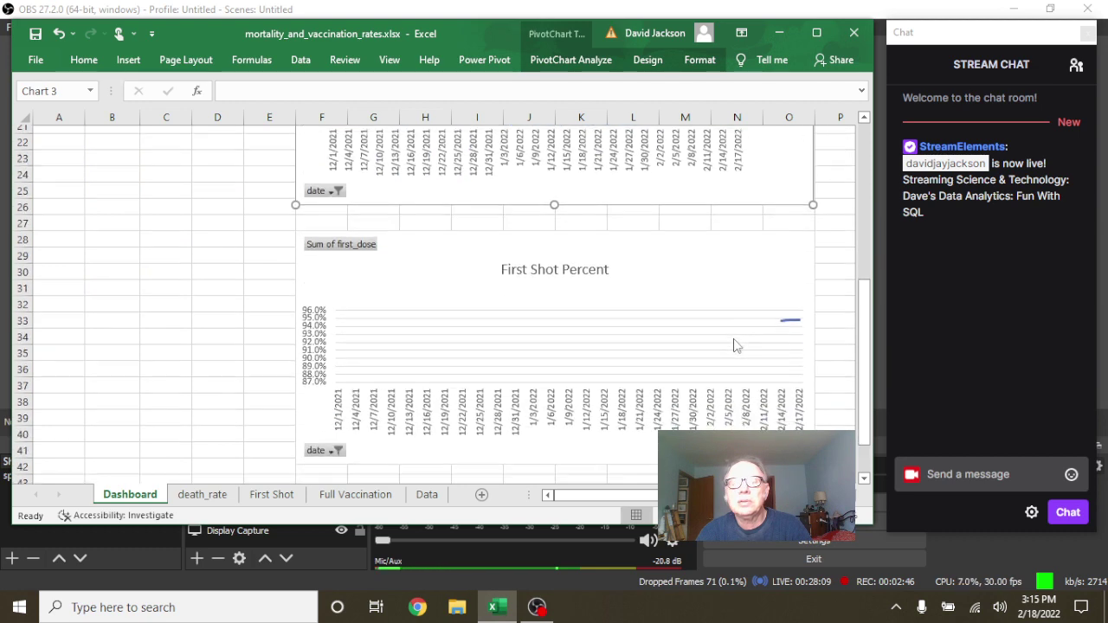
{"action": "mouse_move", "coordinate": [799, 301]}
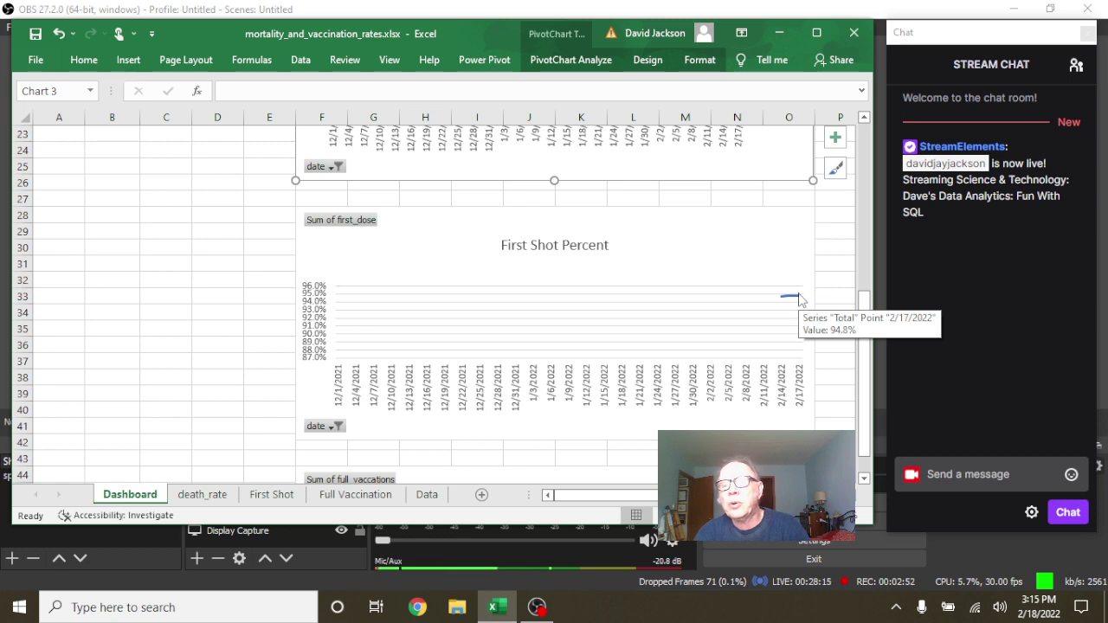
{"action": "scroll", "coordinate": [799, 300], "scroll_direction": "down", "scroll_amount": 3}
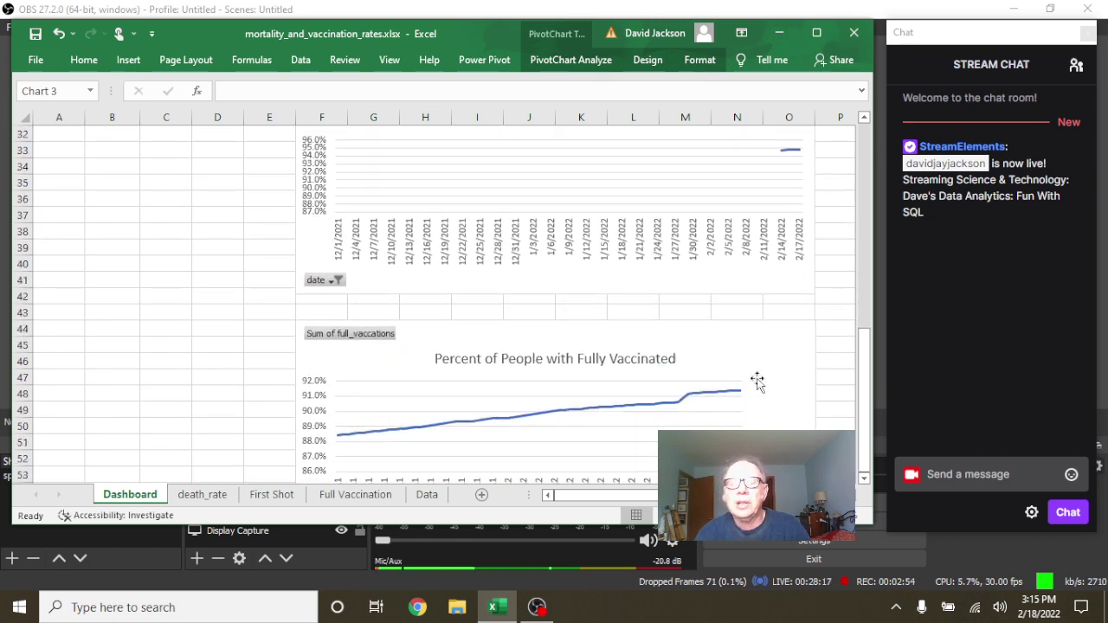
{"action": "mouse_move", "coordinate": [741, 393]}
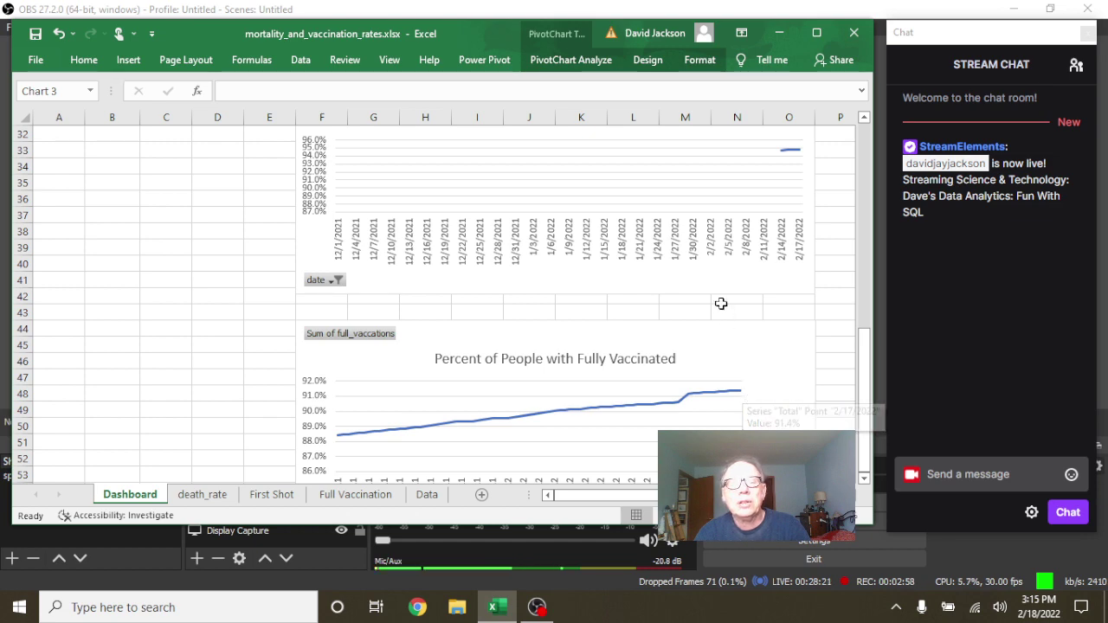
{"action": "scroll", "coordinate": [719, 302], "scroll_direction": "up", "scroll_amount": 7}
{"action": "scroll", "coordinate": [719, 305], "scroll_direction": "up", "scroll_amount": 3}
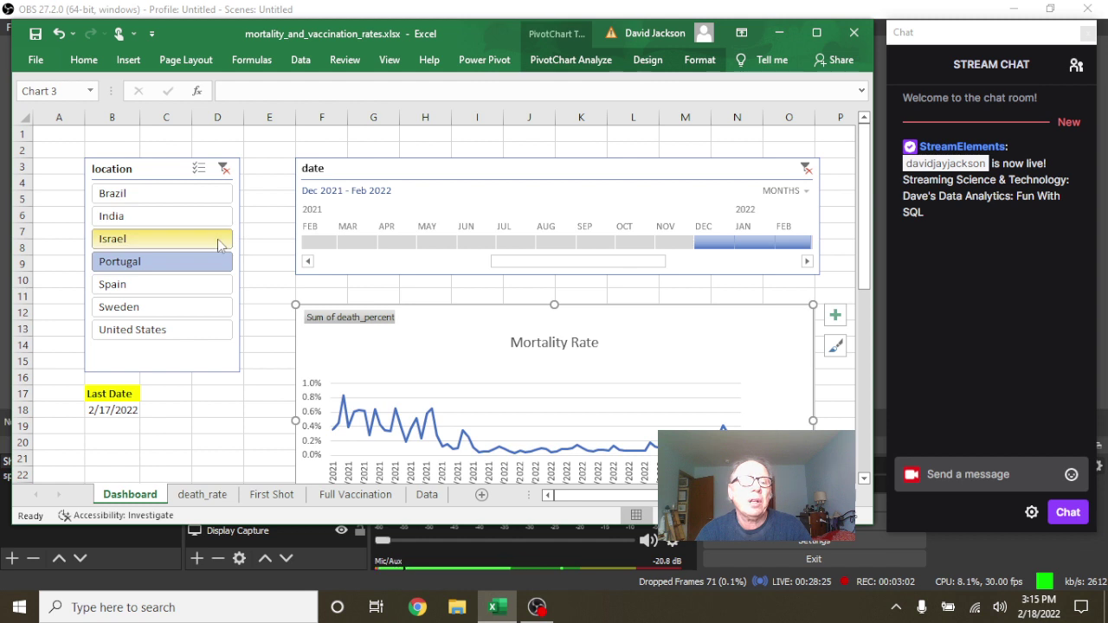
Step: Select Israel in the location slicer and review its charts, First Shot reaching 72.1% on 2/17/2022
{"action": "left_click", "coordinate": [219, 244]}
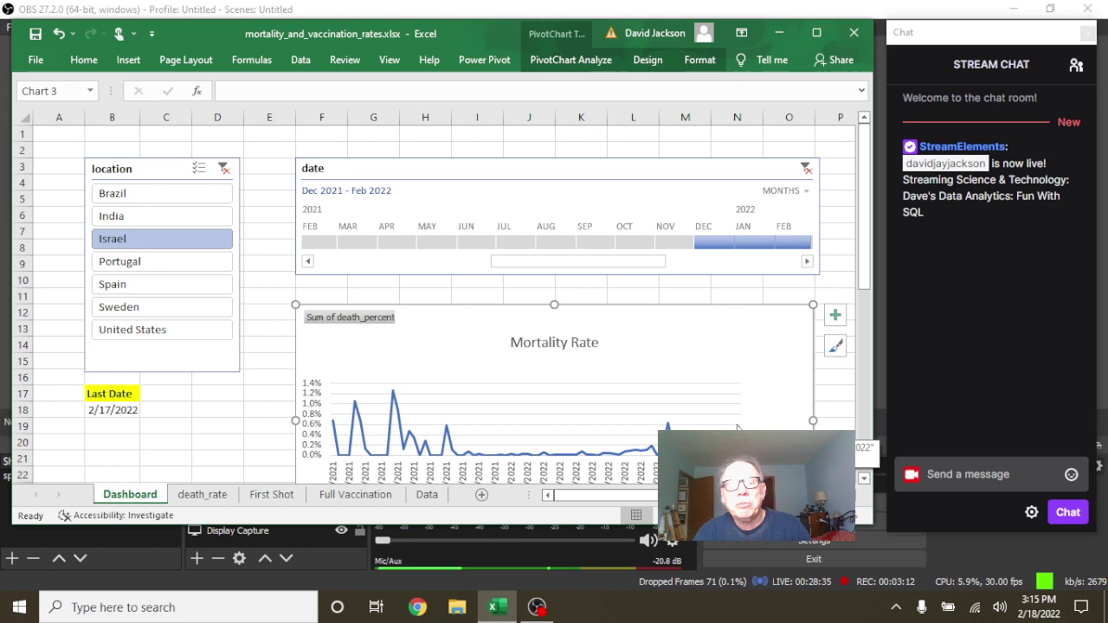
{"action": "scroll", "coordinate": [703, 398], "scroll_direction": "down", "scroll_amount": 2}
{"action": "scroll", "coordinate": [705, 407], "scroll_direction": "down", "scroll_amount": 5}
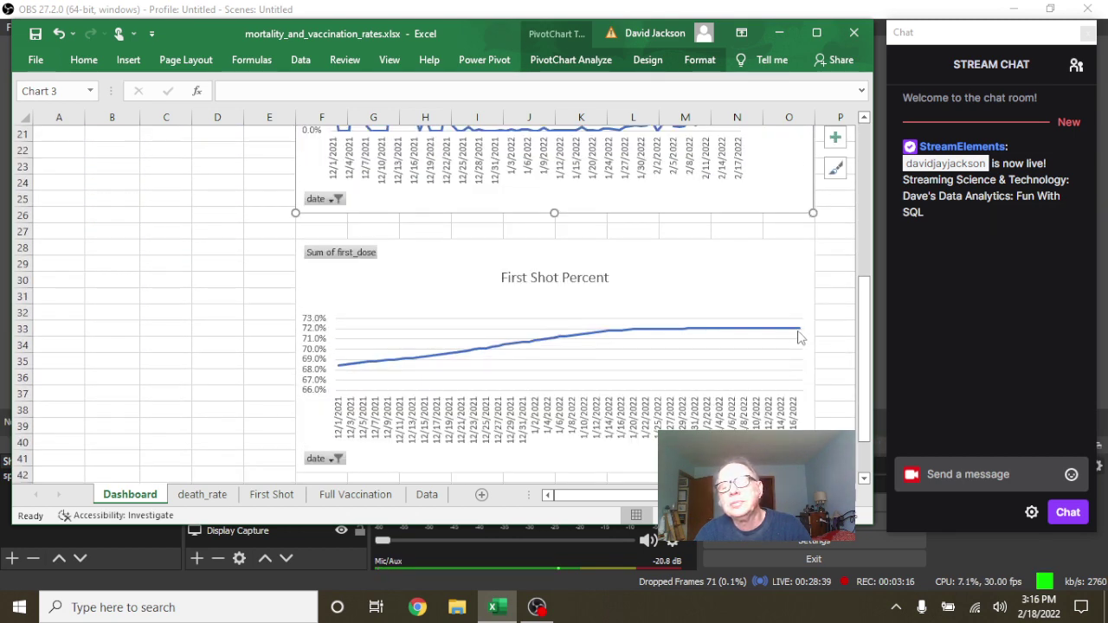
{"action": "mouse_move", "coordinate": [800, 334]}
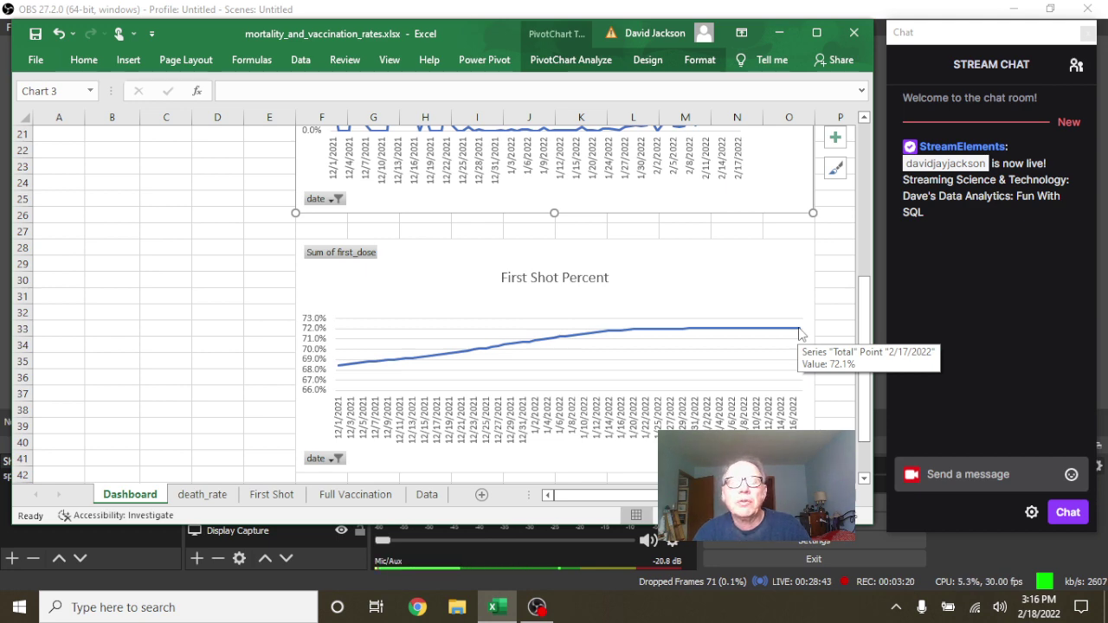
{"action": "scroll", "coordinate": [798, 342], "scroll_direction": "down", "scroll_amount": 2}
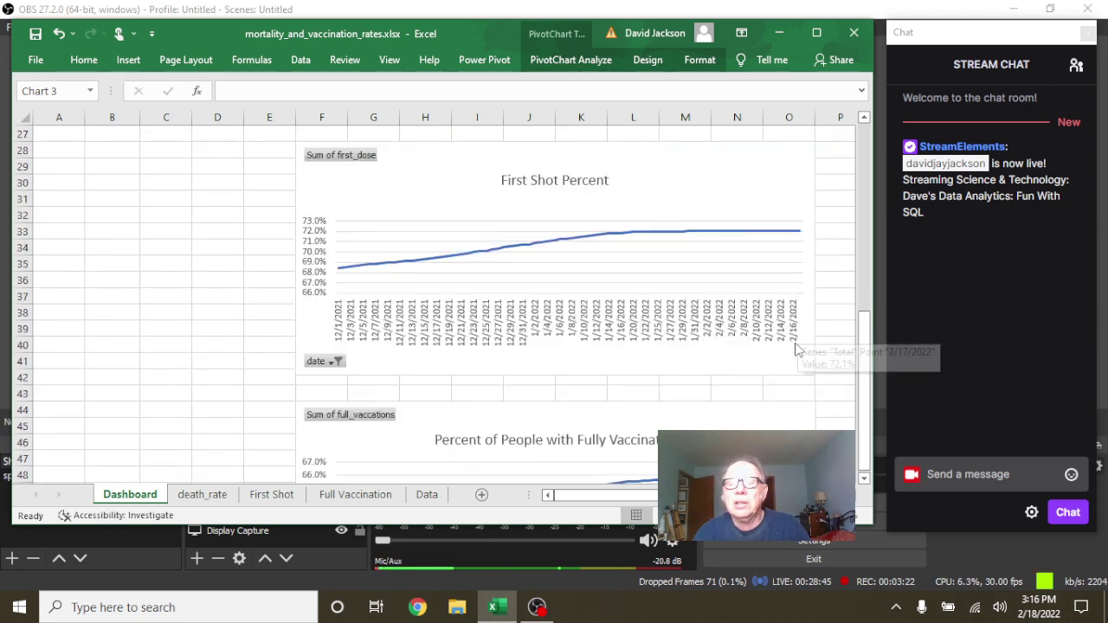
{"action": "scroll", "coordinate": [798, 349], "scroll_direction": "down", "scroll_amount": 2}
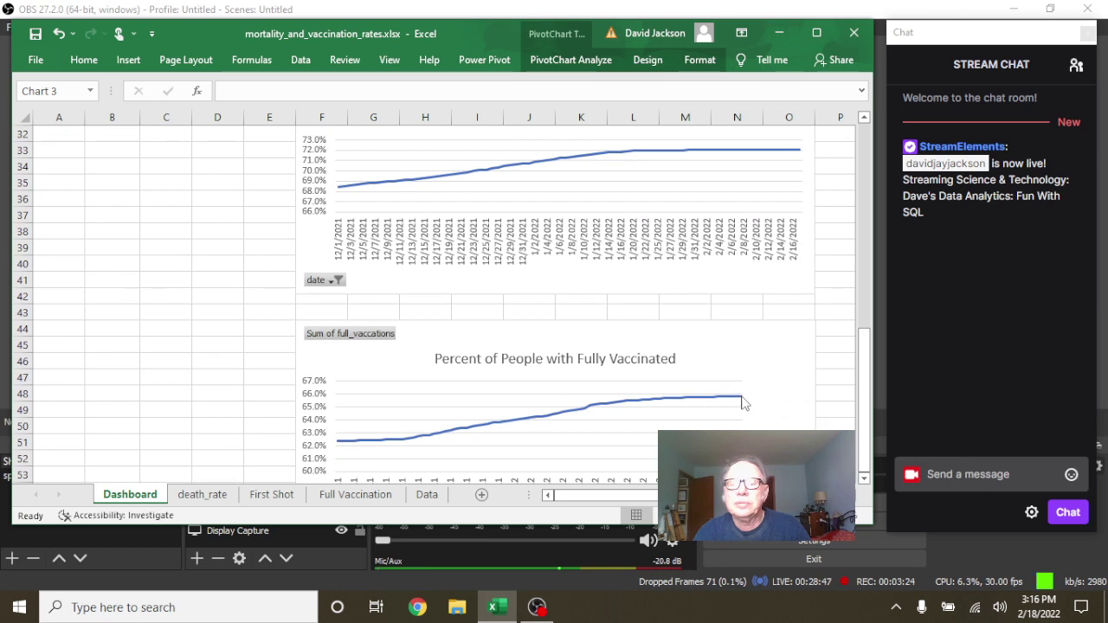
{"action": "mouse_move", "coordinate": [742, 402]}
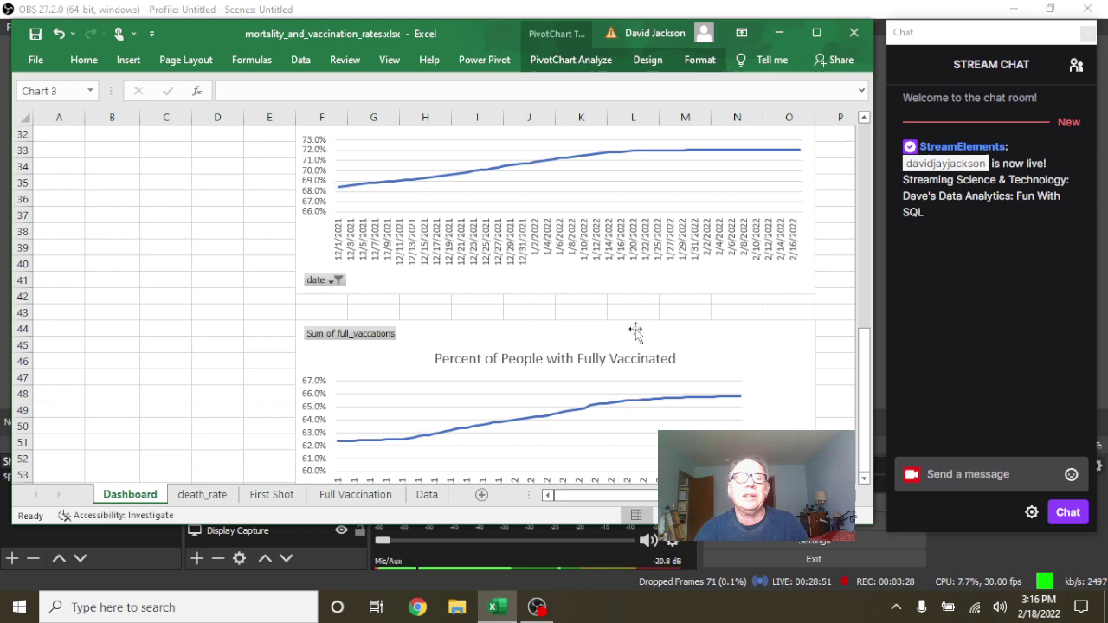
{"action": "scroll", "coordinate": [177, 187], "scroll_direction": "up", "scroll_amount": 6}
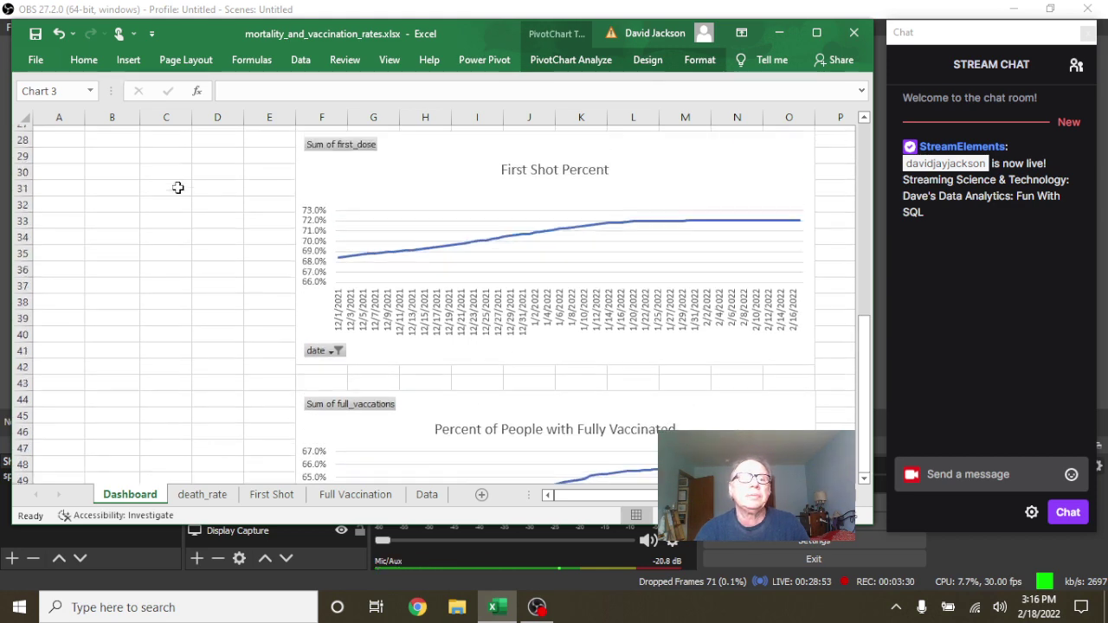
{"action": "scroll", "coordinate": [178, 187], "scroll_direction": "up", "scroll_amount": 4}
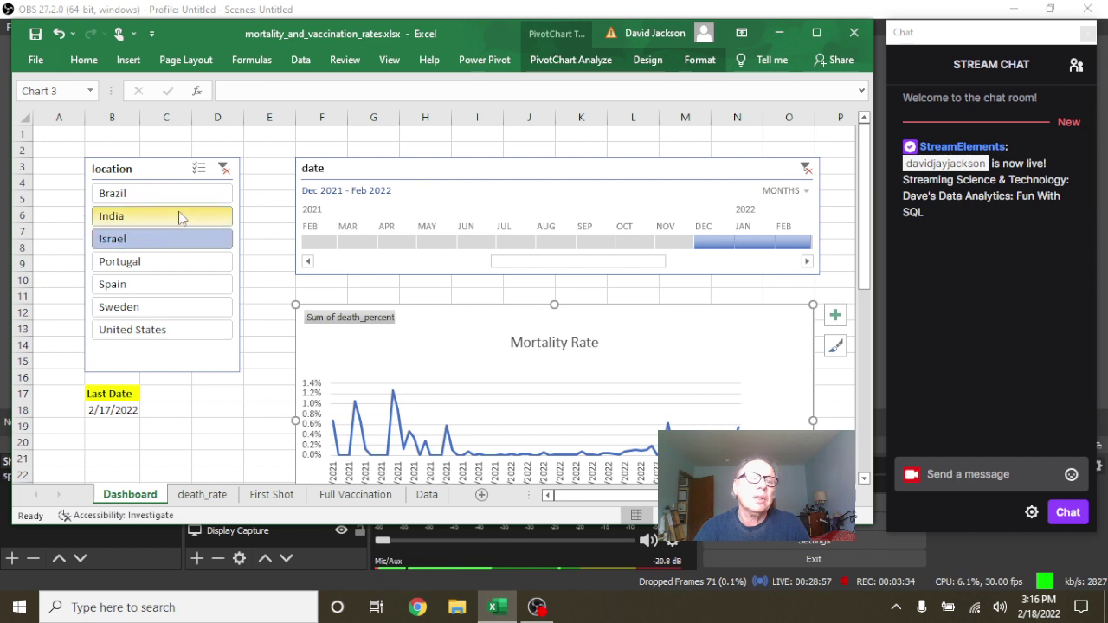
Step: Select India in the location slicer and review its charts: mortality spike near 17.5%, Fully Vaccinated 54.9%
{"action": "left_click", "coordinate": [181, 217]}
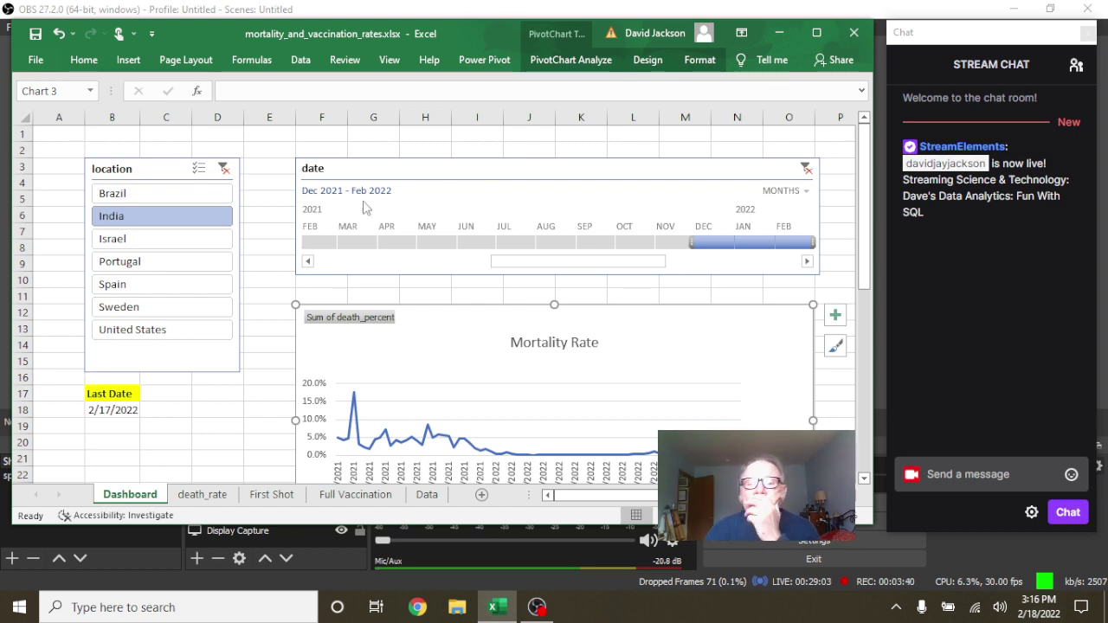
{"action": "scroll", "coordinate": [473, 296], "scroll_direction": "down", "scroll_amount": 2}
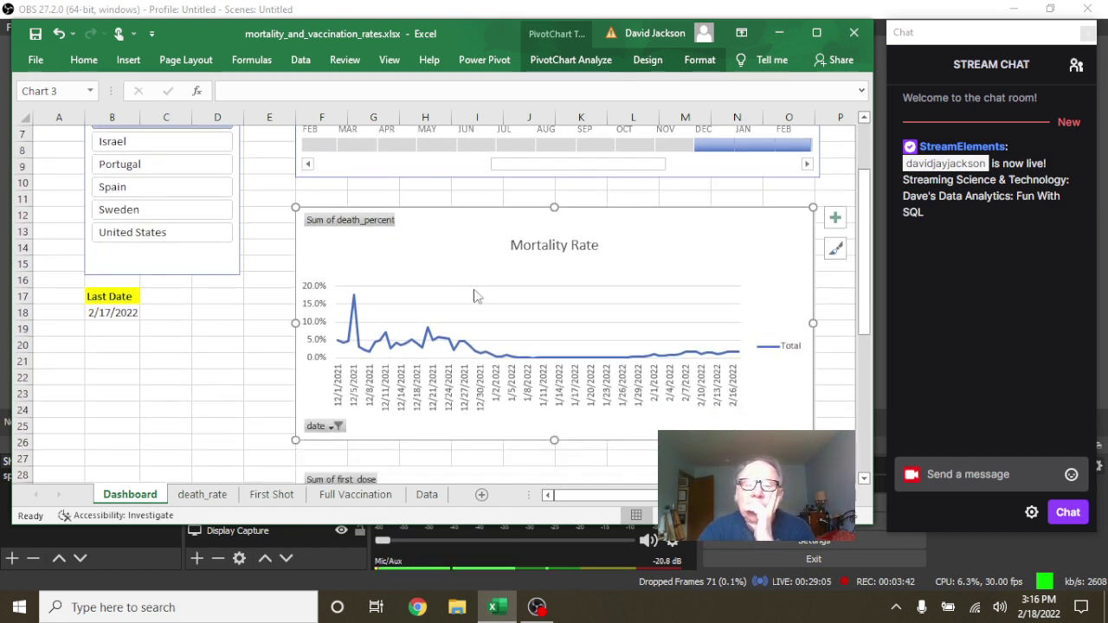
{"action": "scroll", "coordinate": [473, 296], "scroll_direction": "down", "scroll_amount": 1}
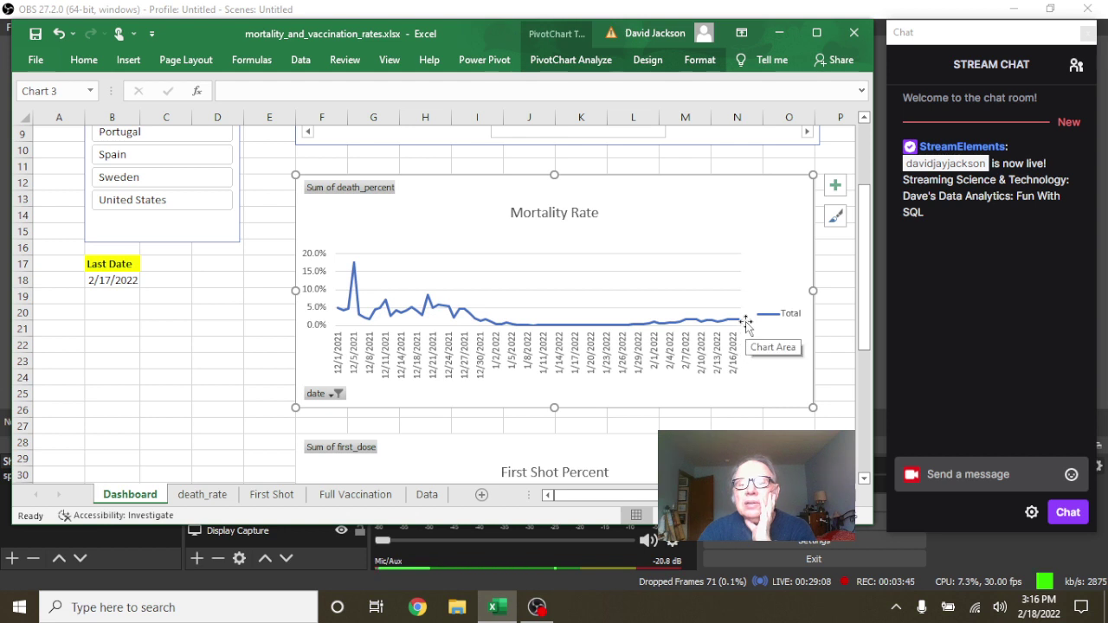
{"action": "mouse_move", "coordinate": [740, 327]}
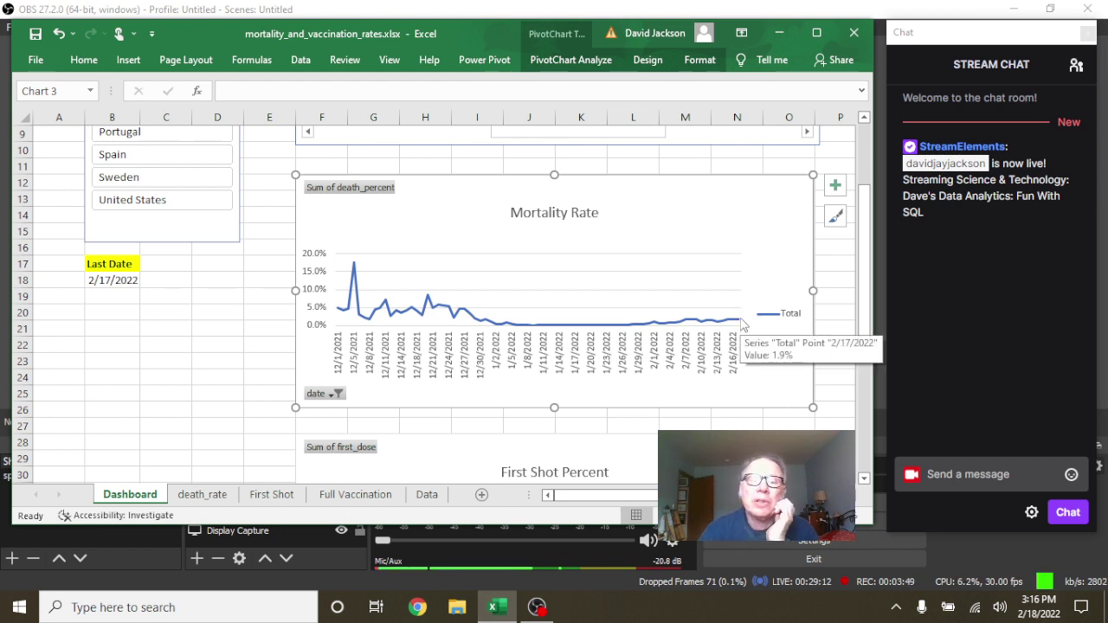
{"action": "scroll", "coordinate": [703, 290], "scroll_direction": "down", "scroll_amount": 1}
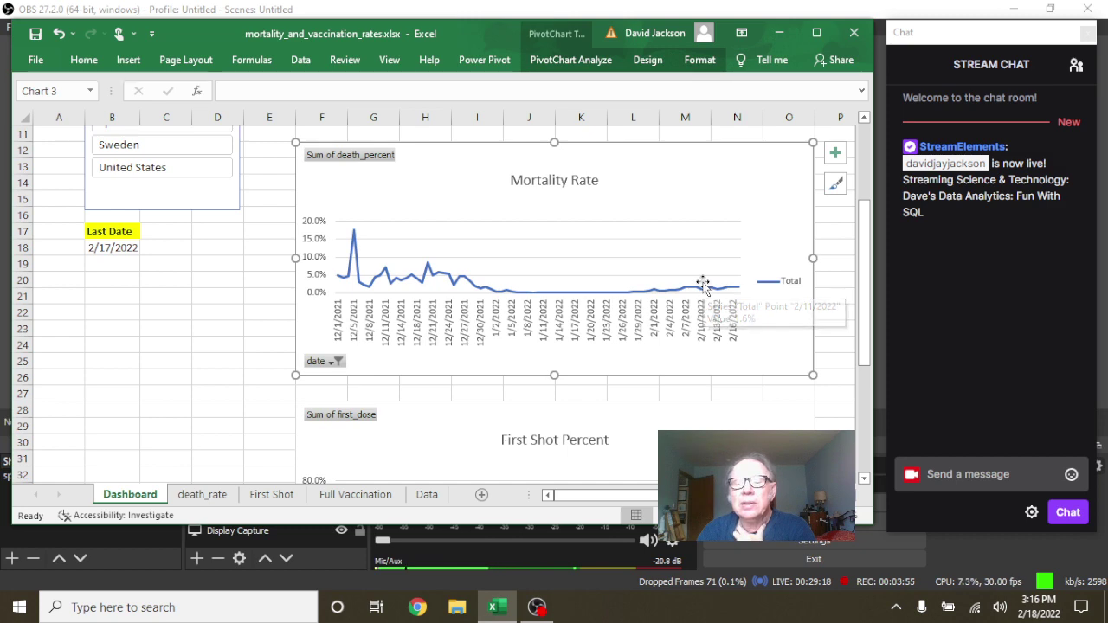
{"action": "scroll", "coordinate": [701, 290], "scroll_direction": "down", "scroll_amount": 2}
{"action": "scroll", "coordinate": [701, 290], "scroll_direction": "down", "scroll_amount": 1}
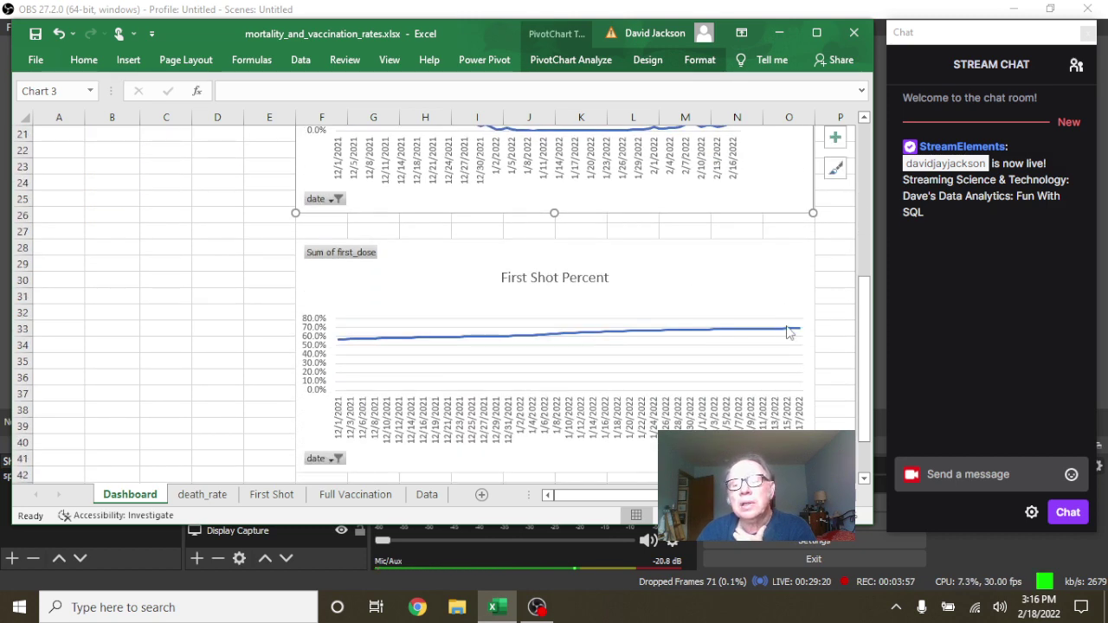
{"action": "mouse_move", "coordinate": [805, 334]}
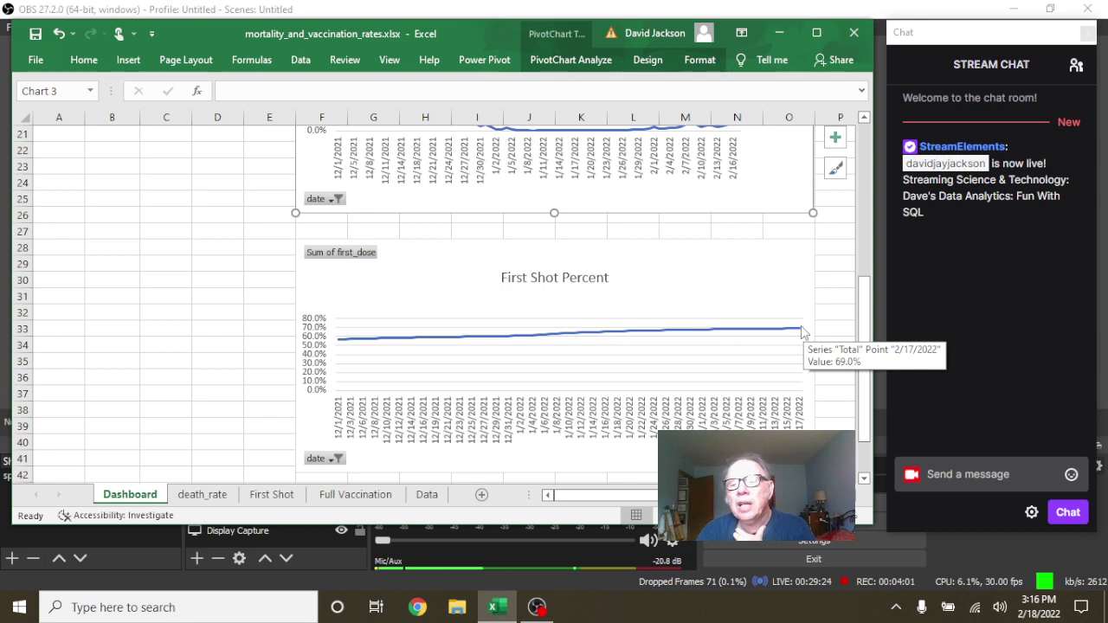
{"action": "scroll", "coordinate": [715, 307], "scroll_direction": "down", "scroll_amount": 3}
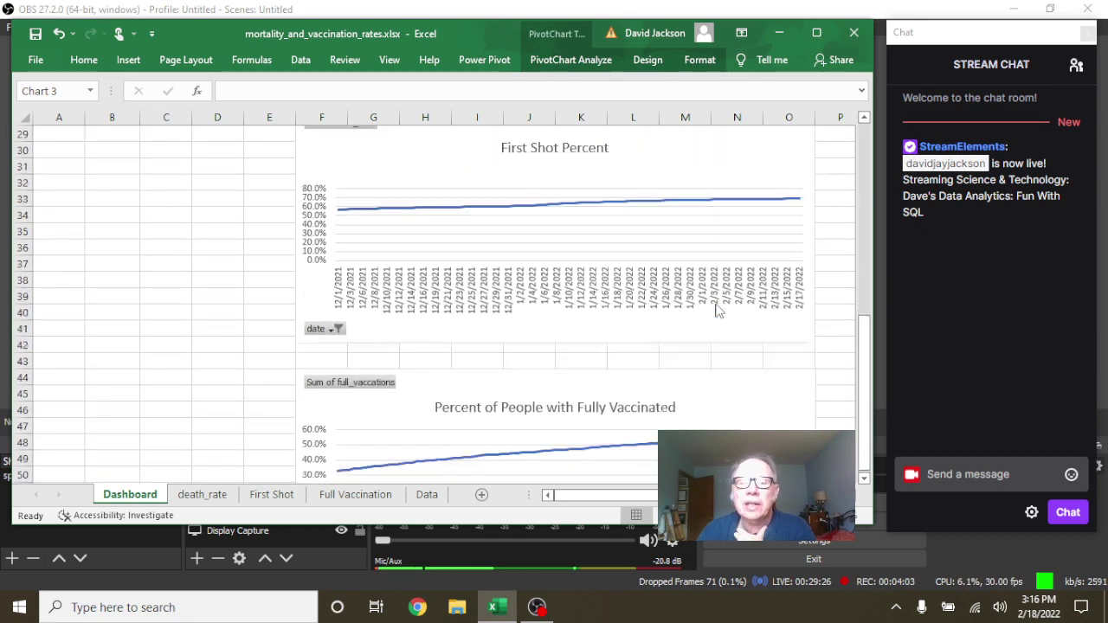
{"action": "scroll", "coordinate": [715, 307], "scroll_direction": "down", "scroll_amount": 1}
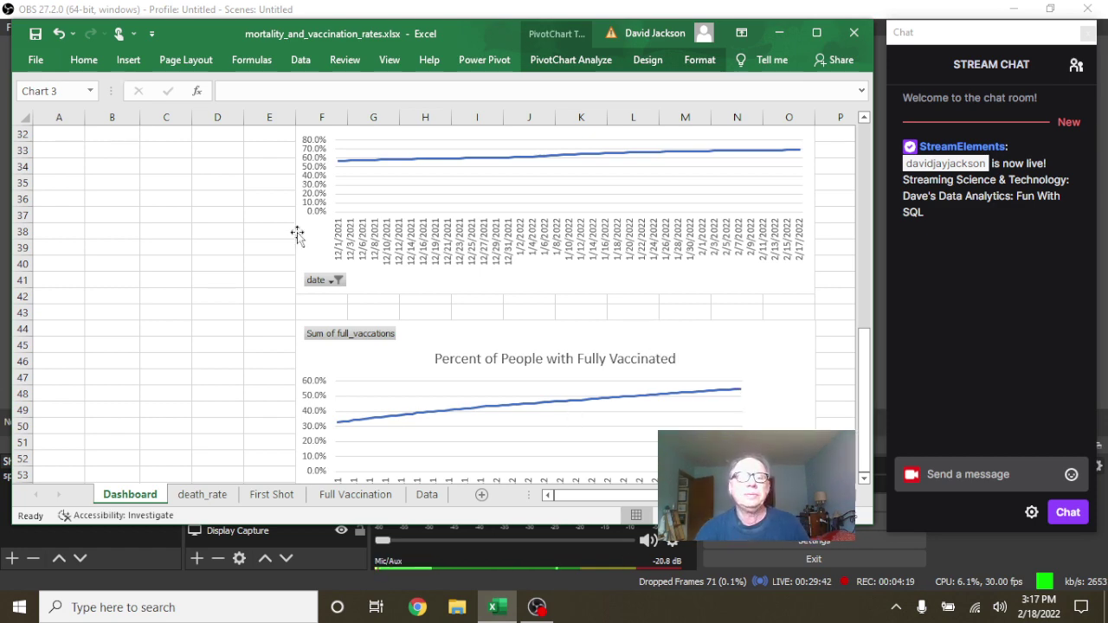
{"action": "scroll", "coordinate": [110, 193], "scroll_direction": "up", "scroll_amount": 5}
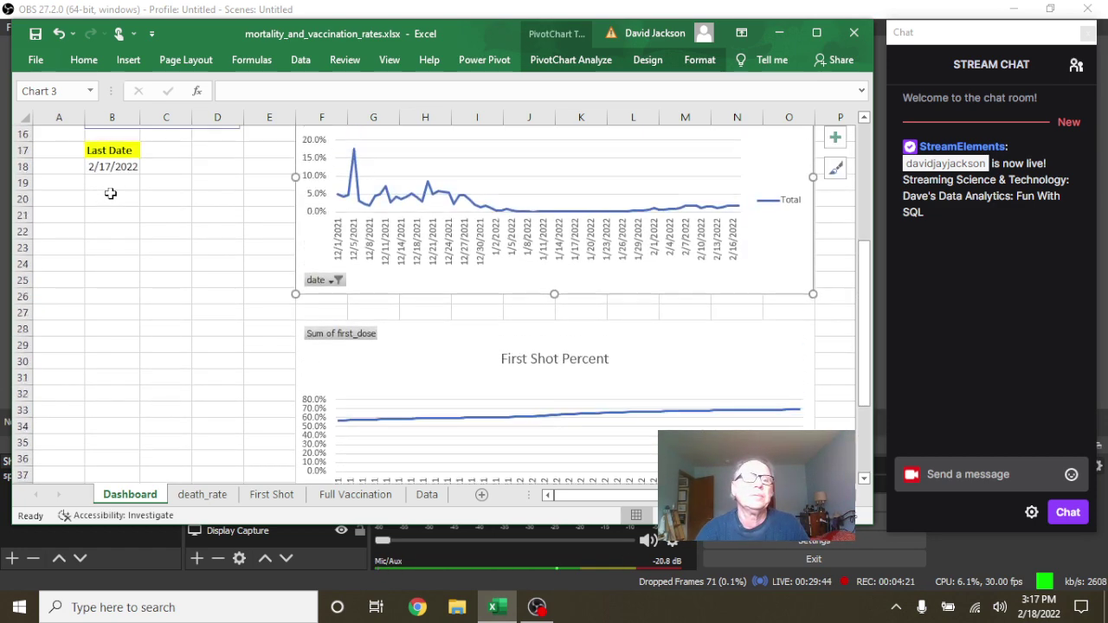
{"action": "scroll", "coordinate": [110, 193], "scroll_direction": "up", "scroll_amount": 5}
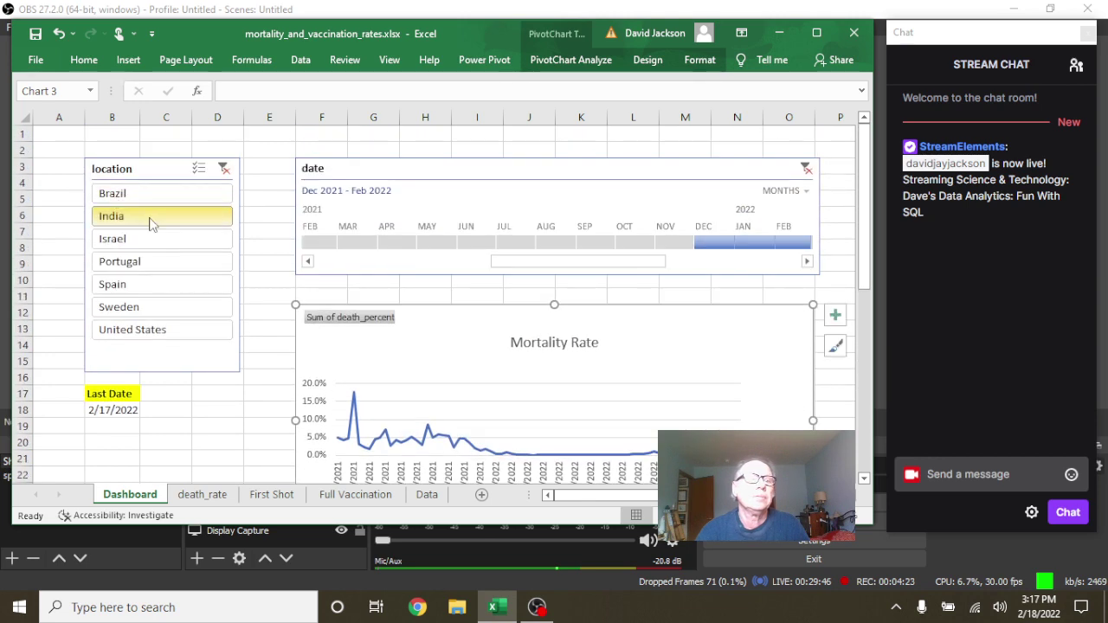
Step: Select Brazil in the location slicer and scroll through its charts, mortality peaking near 6%
{"action": "left_click", "coordinate": [187, 199]}
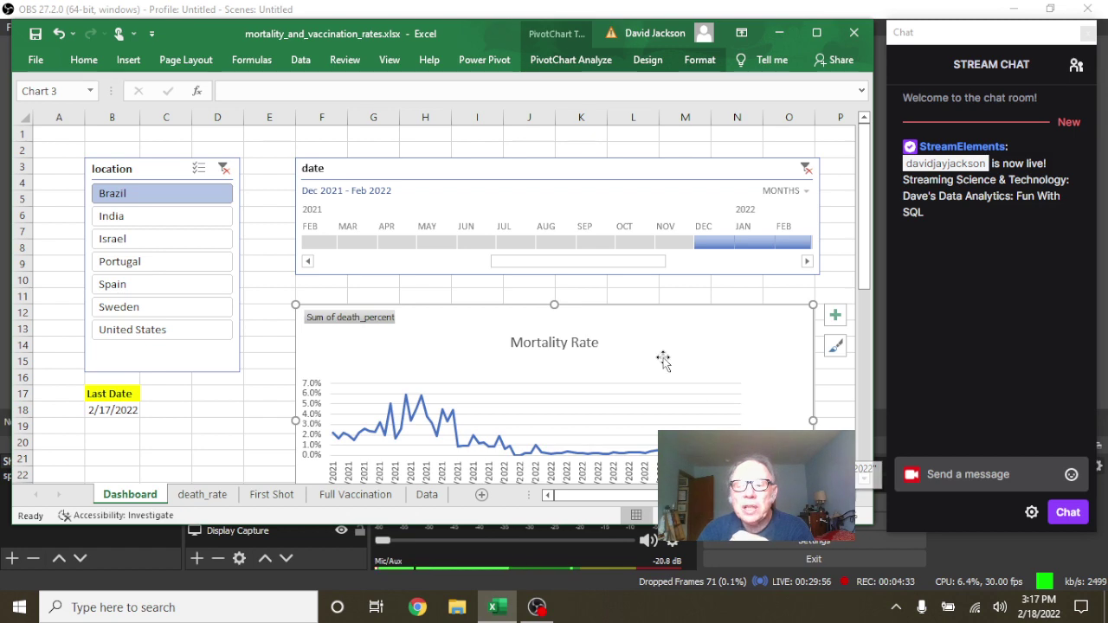
{"action": "scroll", "coordinate": [644, 359], "scroll_direction": "down", "scroll_amount": 6}
{"action": "scroll", "coordinate": [643, 366], "scroll_direction": "down", "scroll_amount": 1}
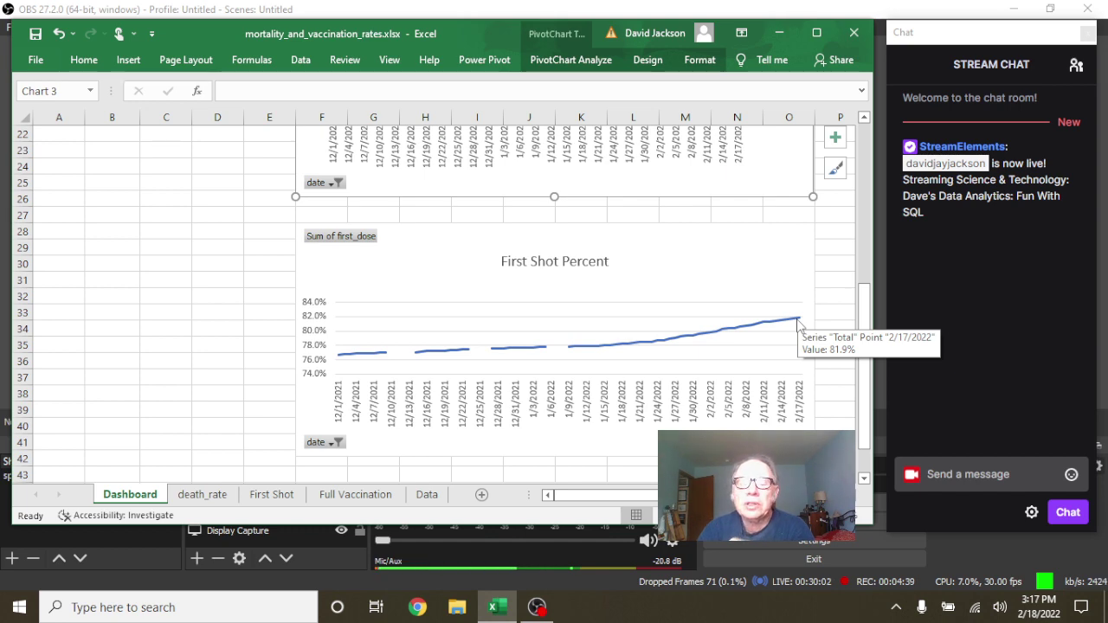
{"action": "scroll", "coordinate": [798, 325], "scroll_direction": "down", "scroll_amount": 2}
{"action": "scroll", "coordinate": [792, 333], "scroll_direction": "down", "scroll_amount": 2}
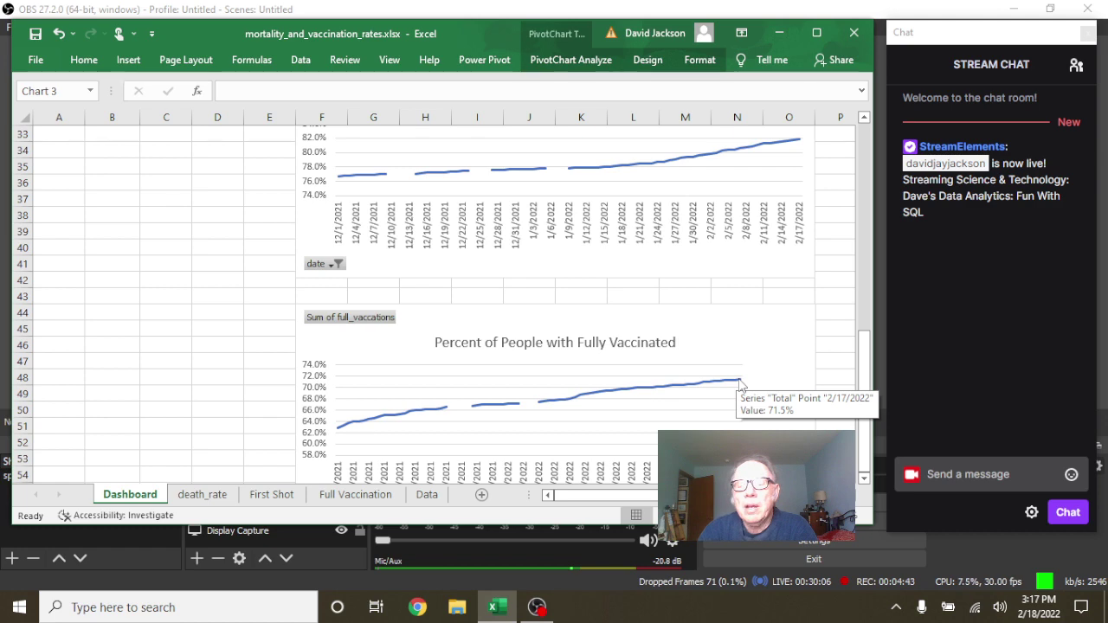
{"action": "scroll", "coordinate": [740, 383], "scroll_direction": "down", "scroll_amount": 1}
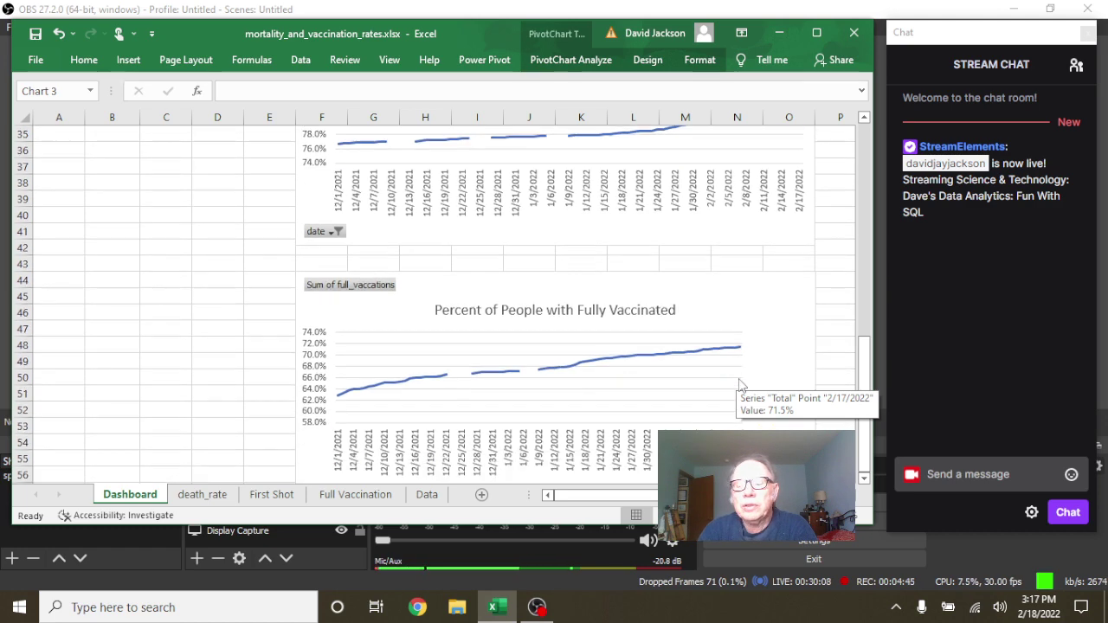
{"action": "scroll", "coordinate": [712, 265], "scroll_direction": "up", "scroll_amount": 4}
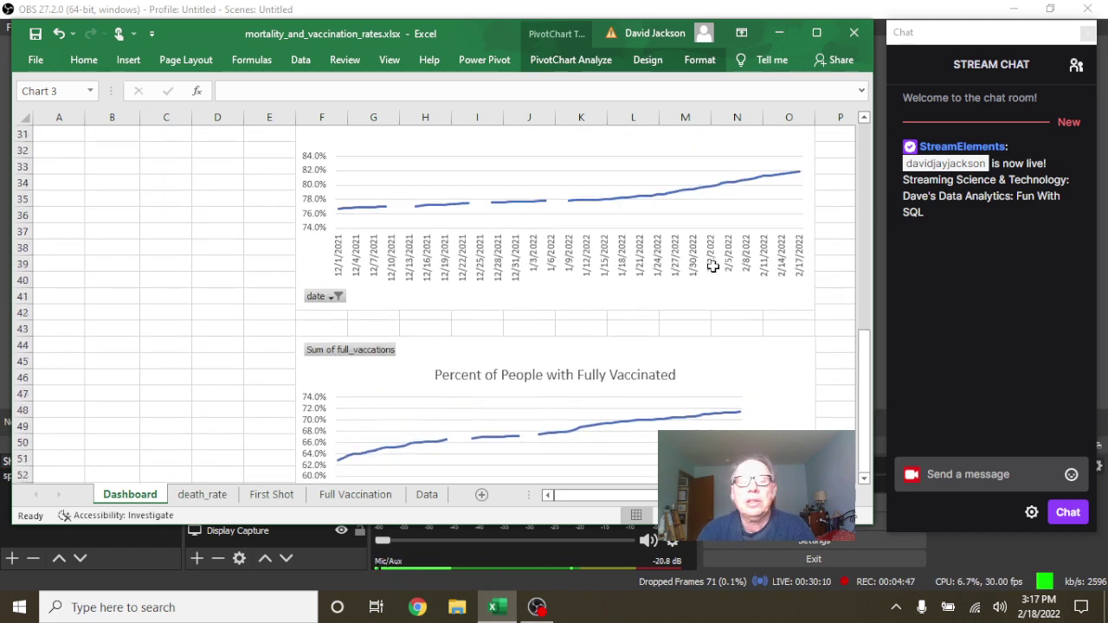
{"action": "left_click_drag", "start_coordinate": [869, 351], "coordinate": [852, 157]}
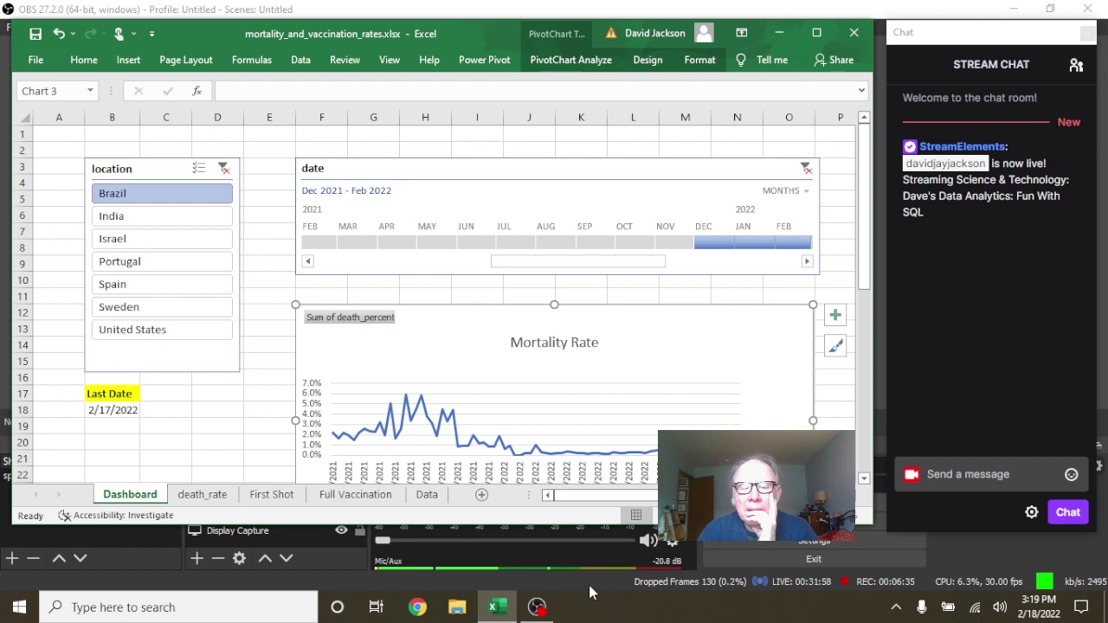
{"action": "mouse_move", "coordinate": [538, 612]}
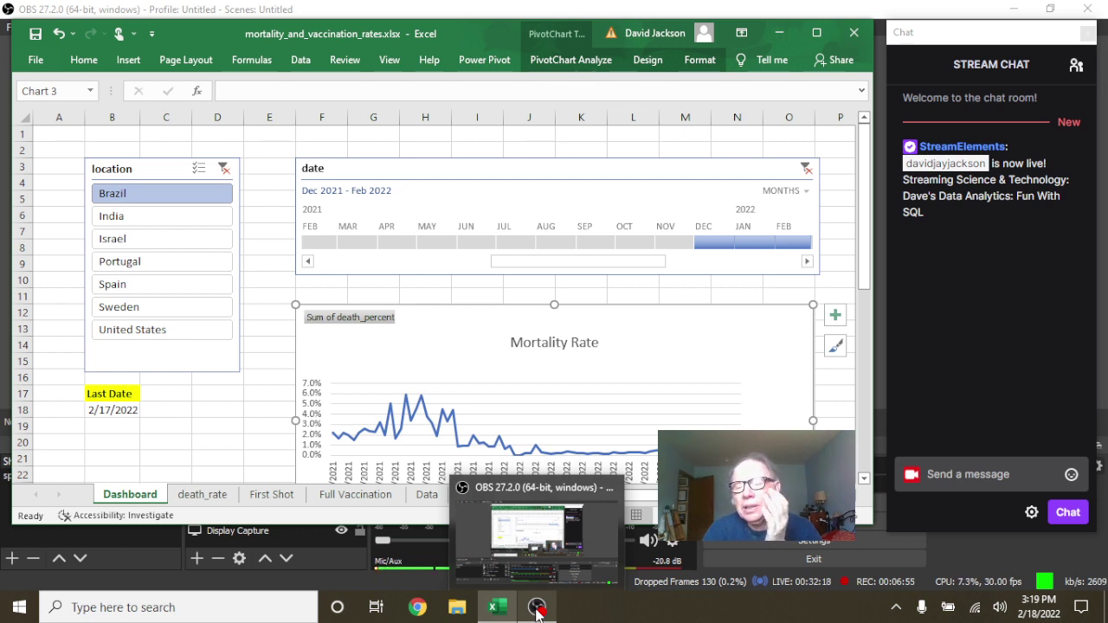
Step: Bring OBS Studio forward and switch to the splash scene with its 00:15:00 countdown
{"action": "left_click", "coordinate": [537, 611]}
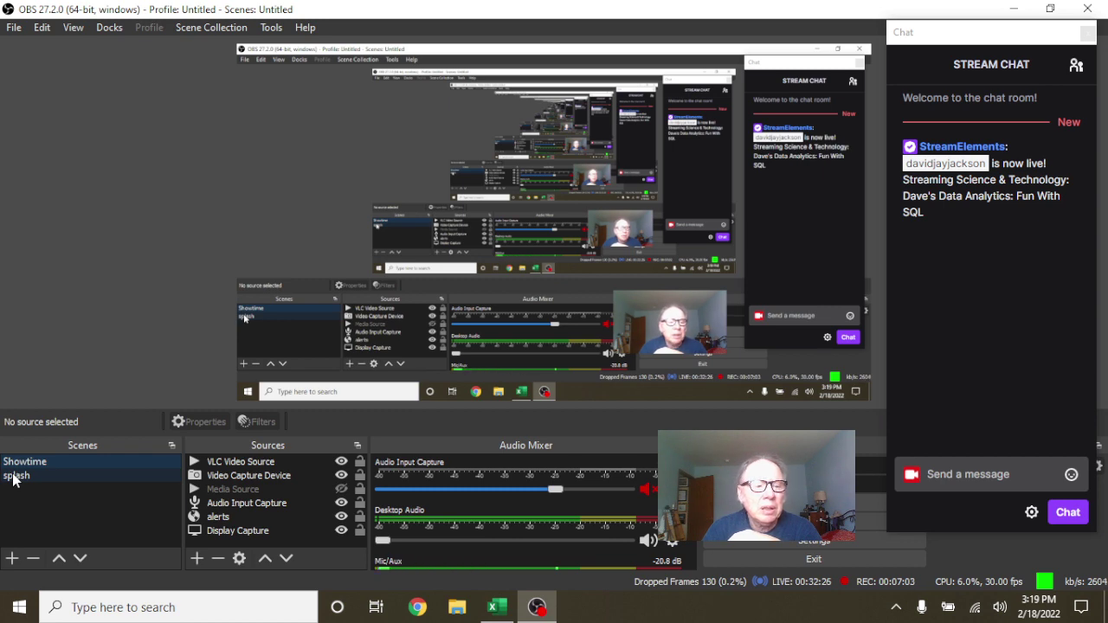
{"action": "left_click", "coordinate": [16, 476]}
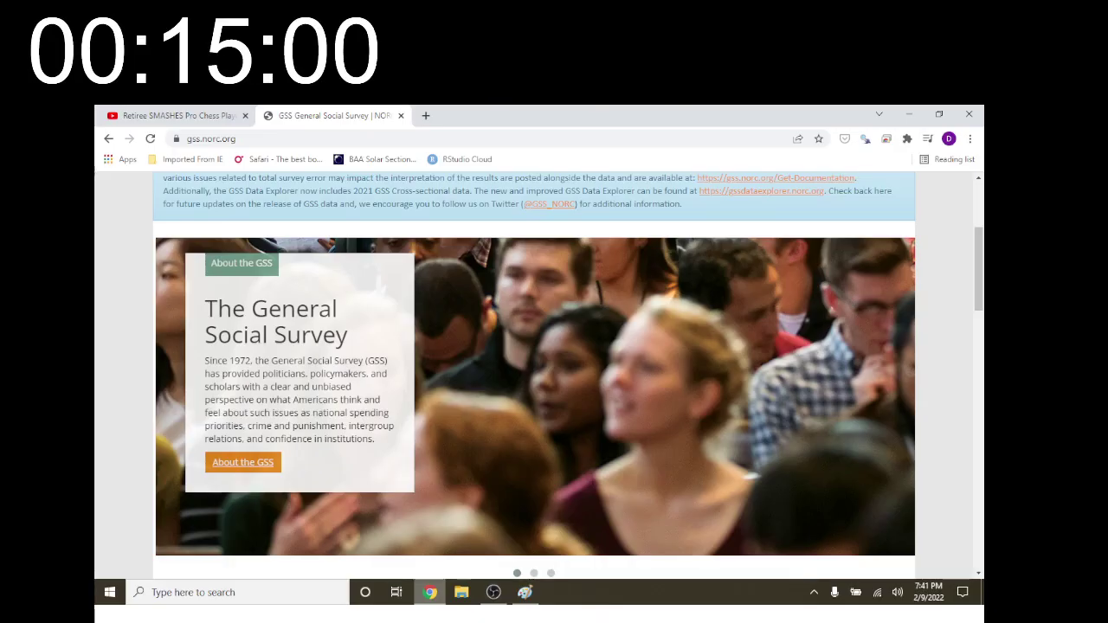